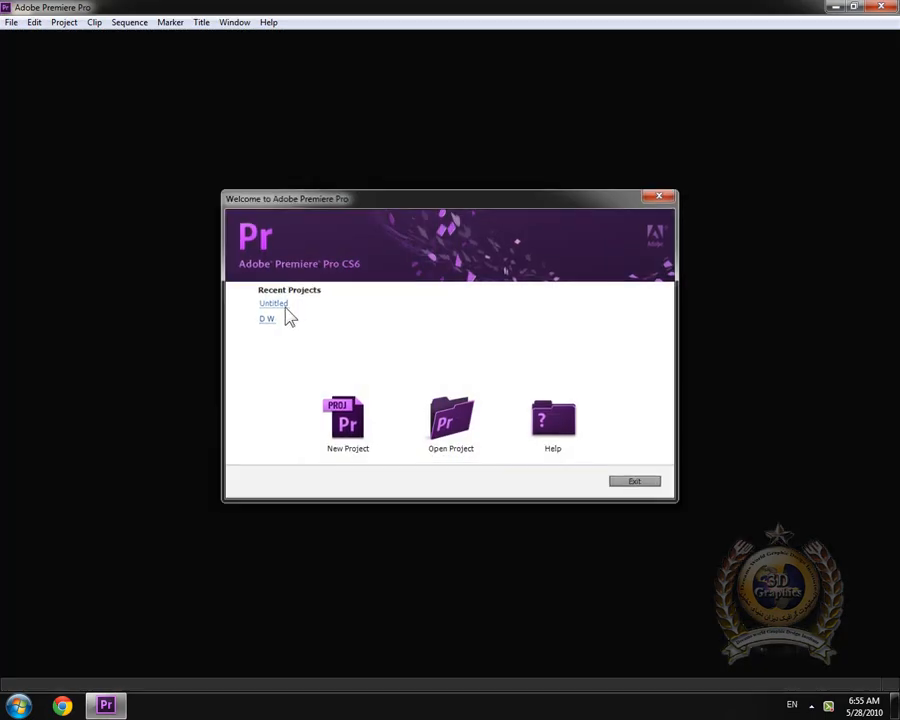
Open the recent project Untitled and delete the existing clips from the Sequence 01 timeline
{"action": "left_click", "coordinate": [286, 305]}
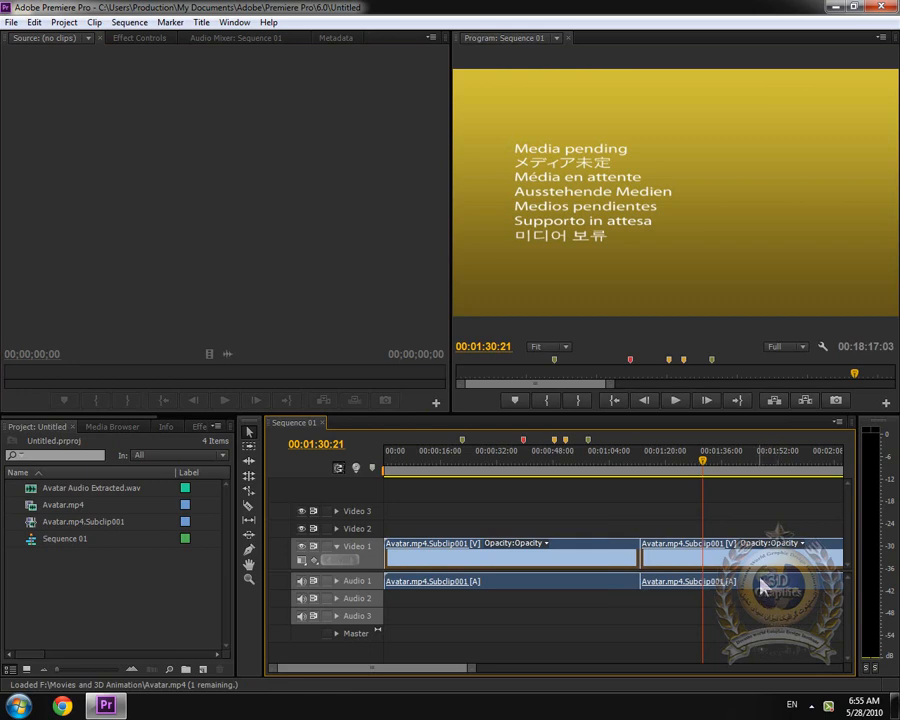
{"action": "key", "text": "Delete"}
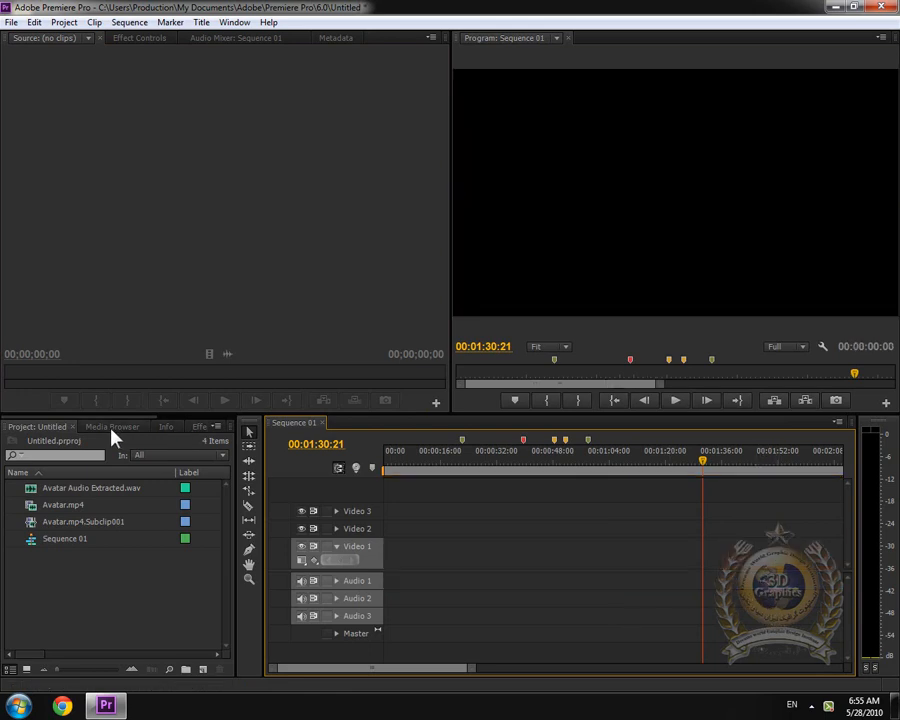
Import the FaceBreaker green screen MP4 from the Videos library into the project
{"action": "double_click", "coordinate": [74, 595]}
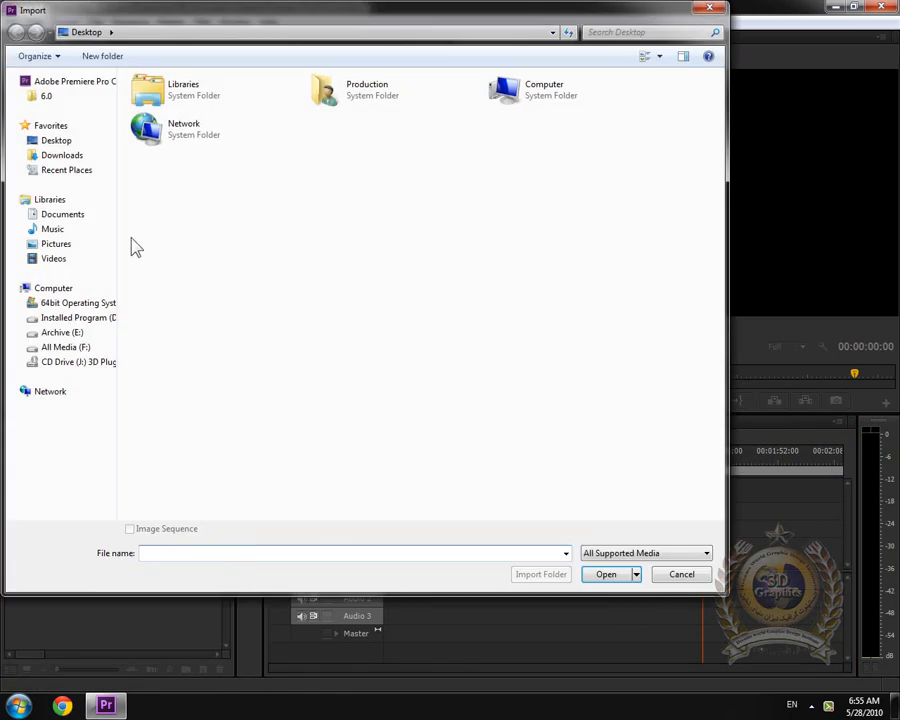
{"action": "left_click", "coordinate": [62, 259]}
{"action": "left_click", "coordinate": [296, 158]}
{"action": "double_click", "coordinate": [296, 158]}
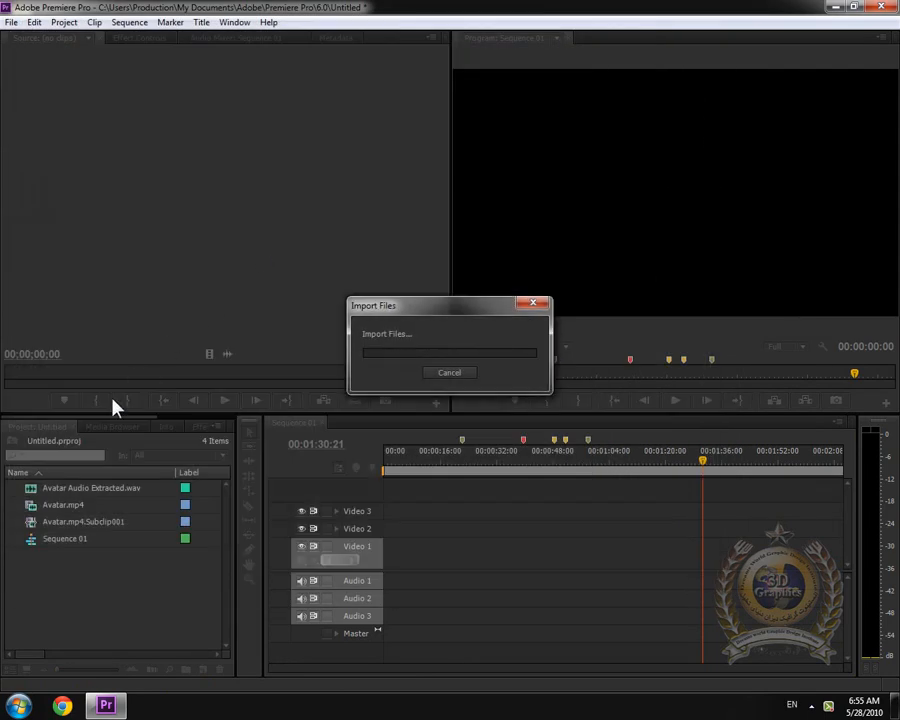
Place the FaceBreaker clip at the start of Video 1 and return the playhead to 00:00:00:00
{"action": "left_click_drag", "start_coordinate": [30, 542], "coordinate": [390, 550]}
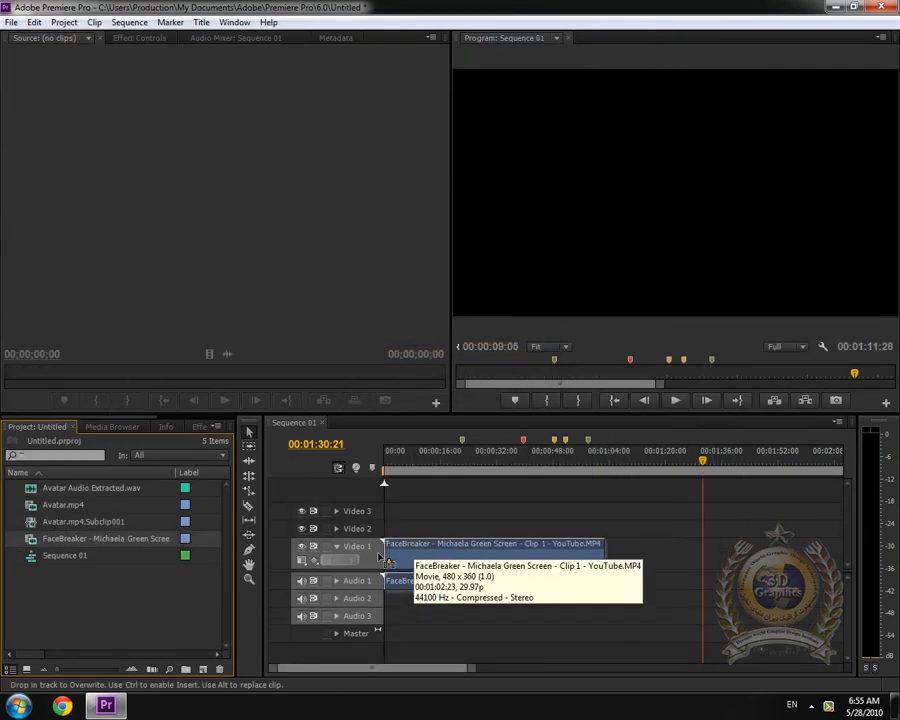
{"action": "left_click", "coordinate": [428, 378]}
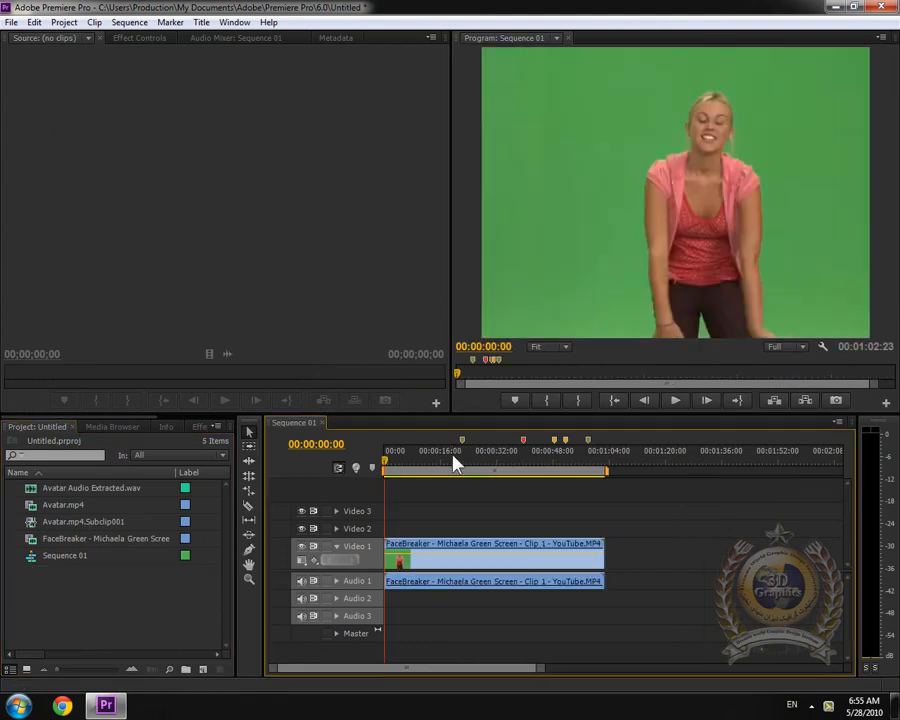
{"action": "left_click_drag", "start_coordinate": [425, 458], "coordinate": [370, 497]}
{"action": "left_click", "coordinate": [403, 553]}
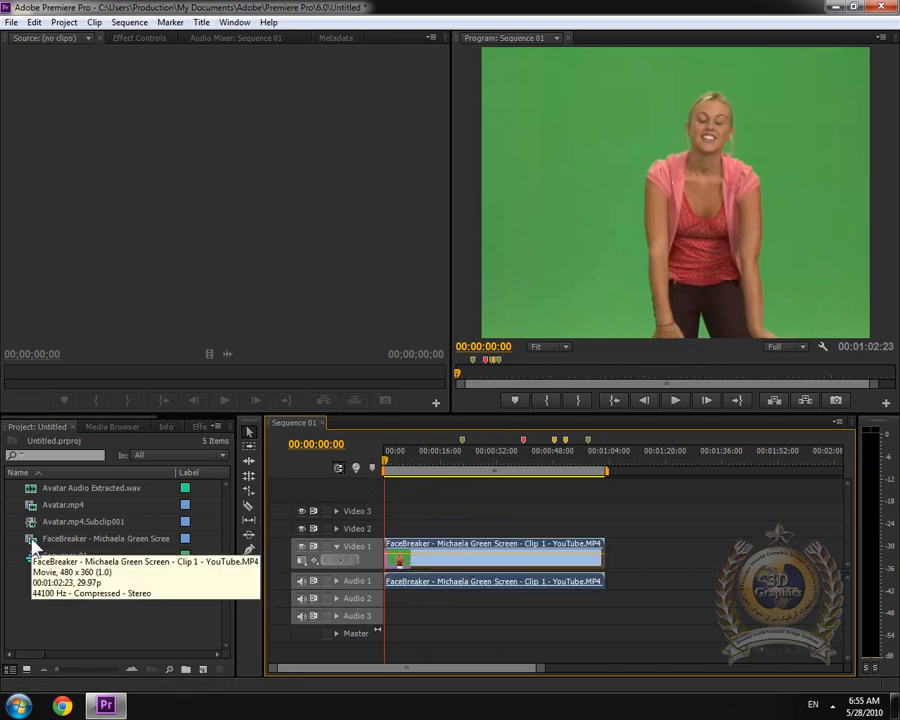
Stack three more copies of the FaceBreaker clip at the sequence start on Video 2, Video 3 and a new Video 4 track
{"action": "left_click_drag", "start_coordinate": [30, 538], "coordinate": [387, 535]}
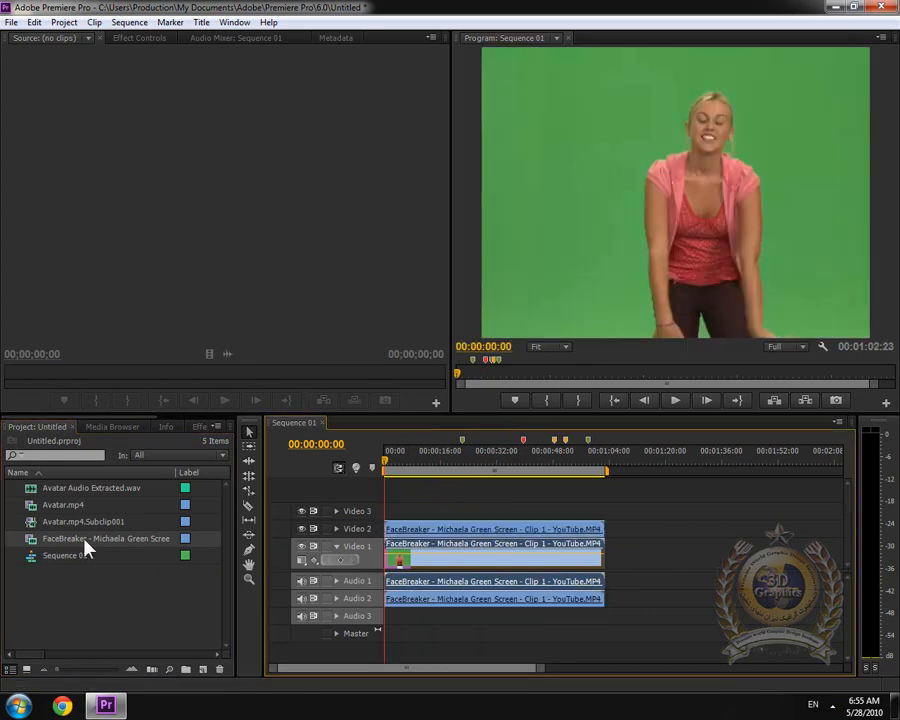
{"action": "left_click_drag", "start_coordinate": [30, 540], "coordinate": [387, 512]}
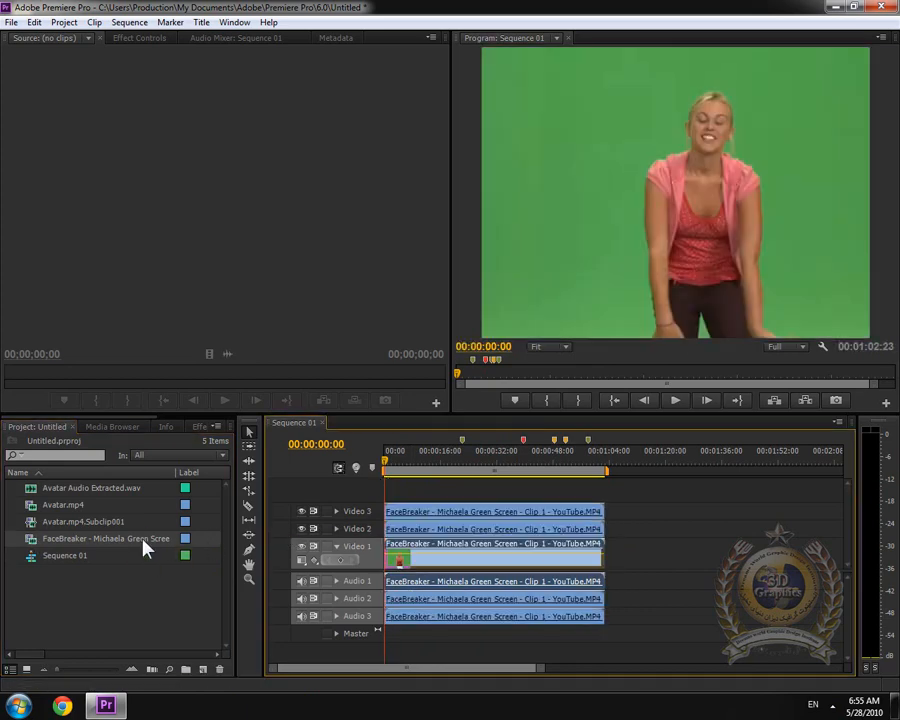
{"action": "left_click_drag", "start_coordinate": [38, 541], "coordinate": [380, 493]}
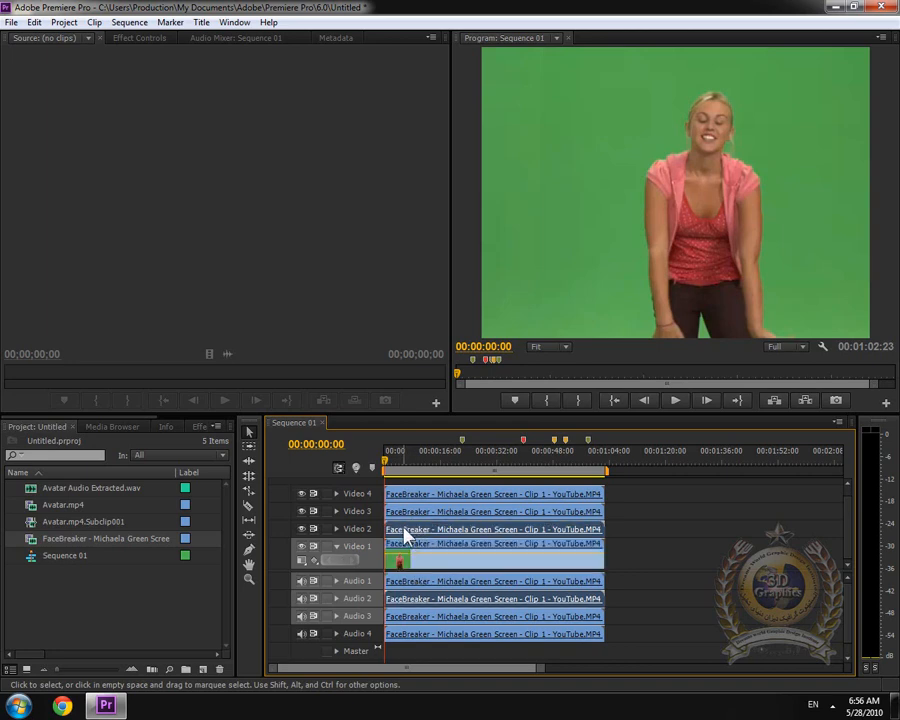
Show the effect settings of the Video 2 clip and lower its opacity
{"action": "left_click", "coordinate": [127, 22]}
{"action": "left_click", "coordinate": [137, 38]}
{"action": "left_click", "coordinate": [139, 38]}
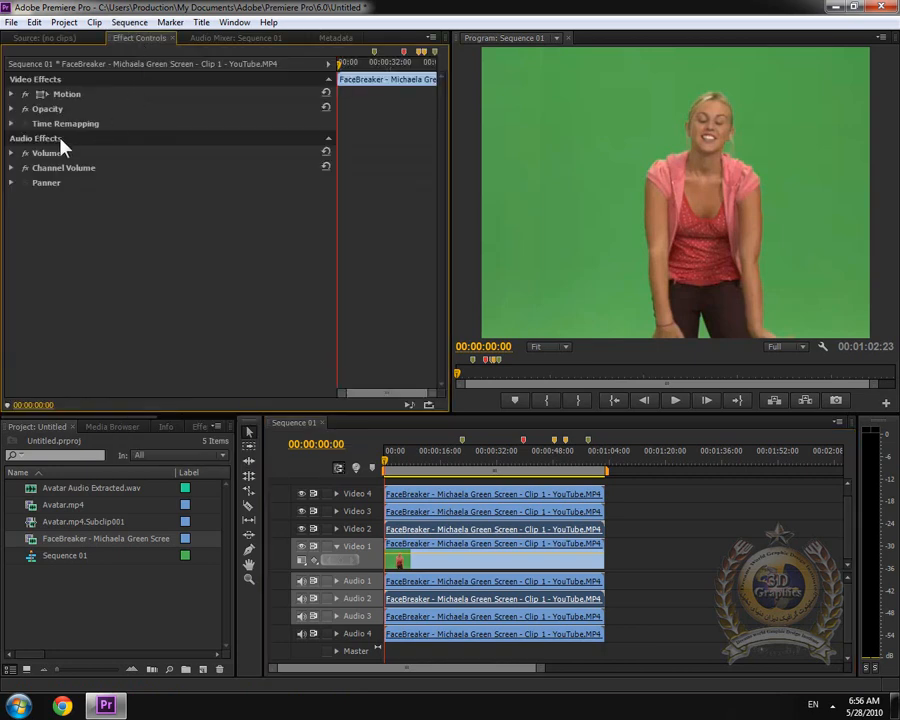
{"action": "left_click", "coordinate": [11, 108]}
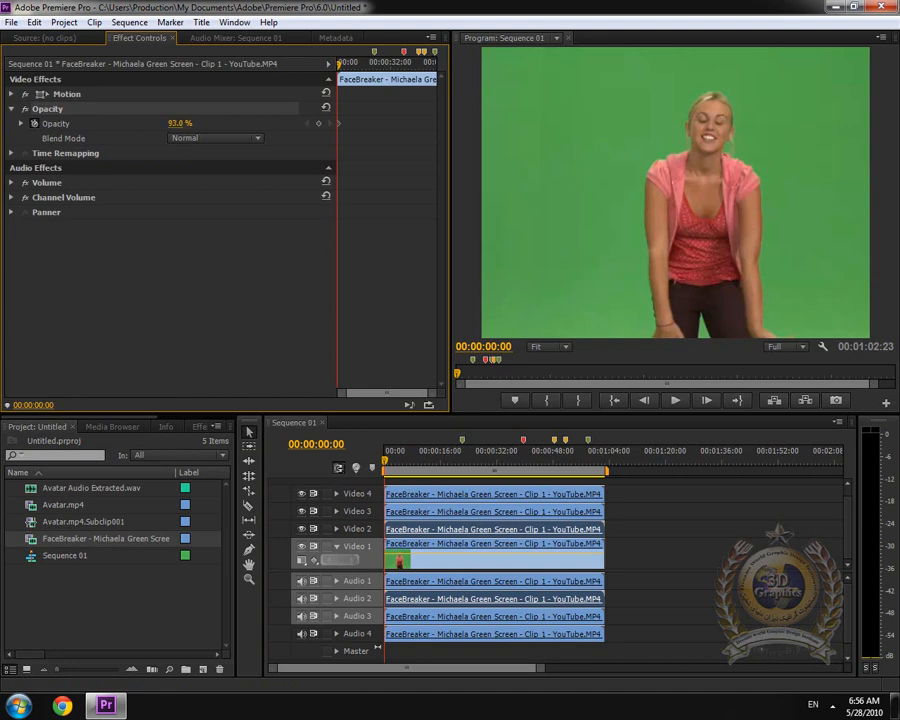
Set the opacity of the Video 3 clip to 70% and the Video 4 clip to 60%
{"action": "left_click", "coordinate": [390, 511]}
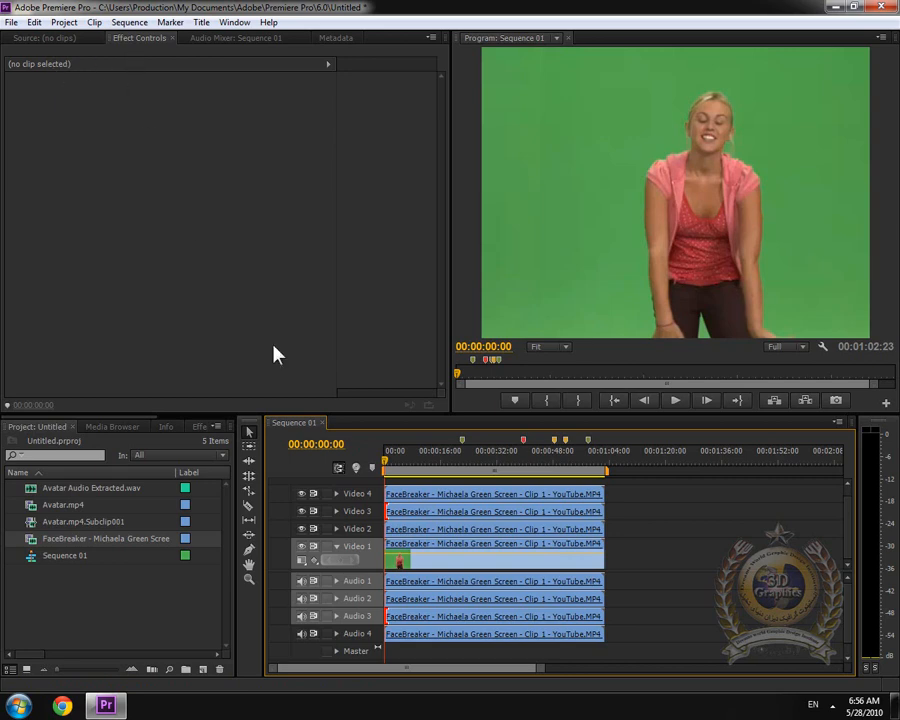
{"action": "left_click", "coordinate": [414, 527]}
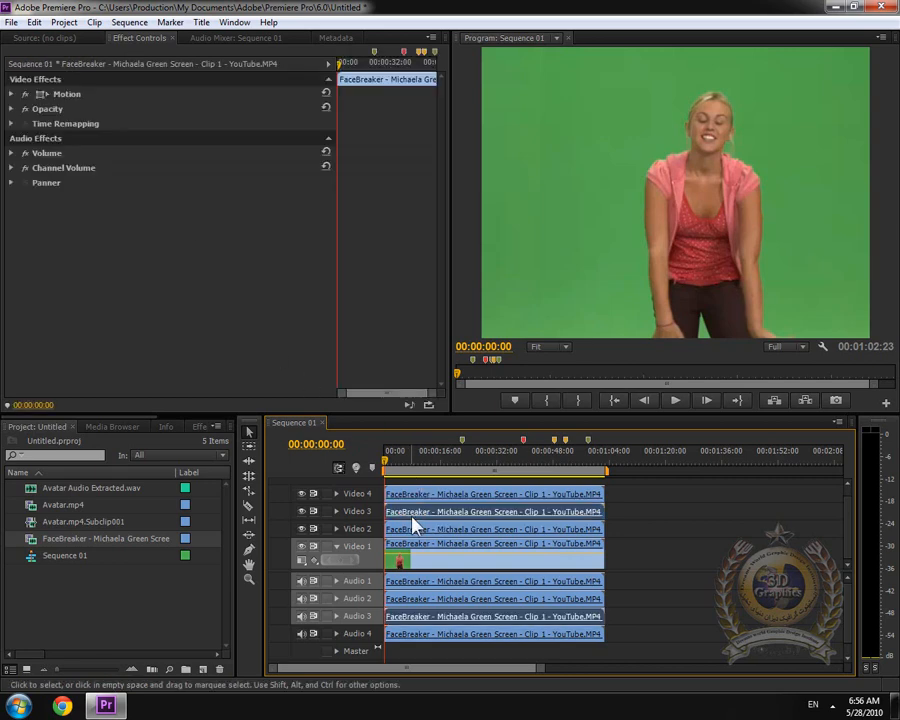
{"action": "left_click", "coordinate": [11, 108]}
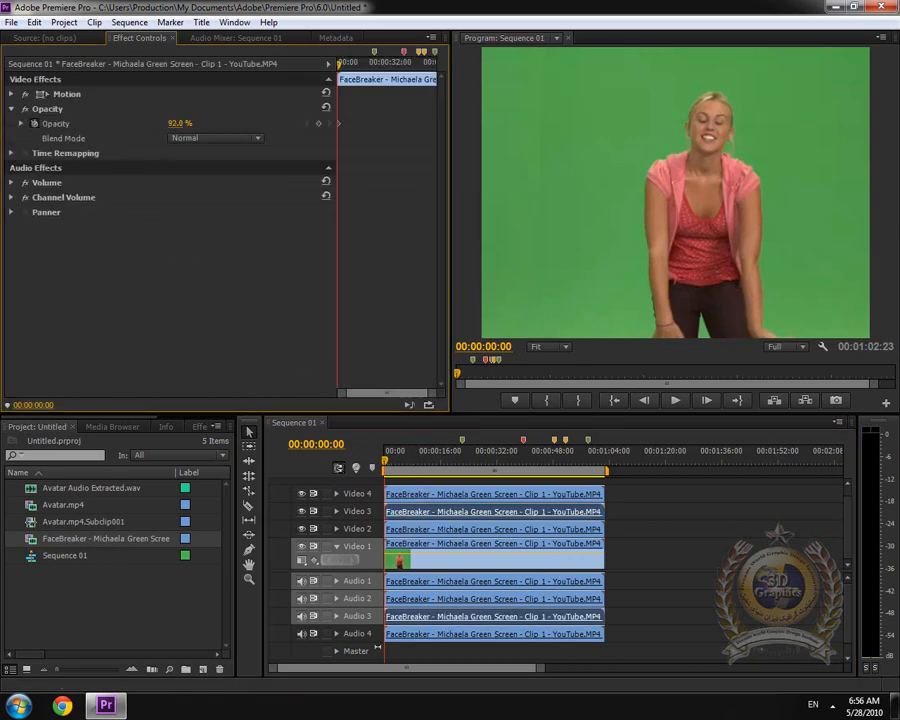
{"action": "left_click", "coordinate": [406, 493]}
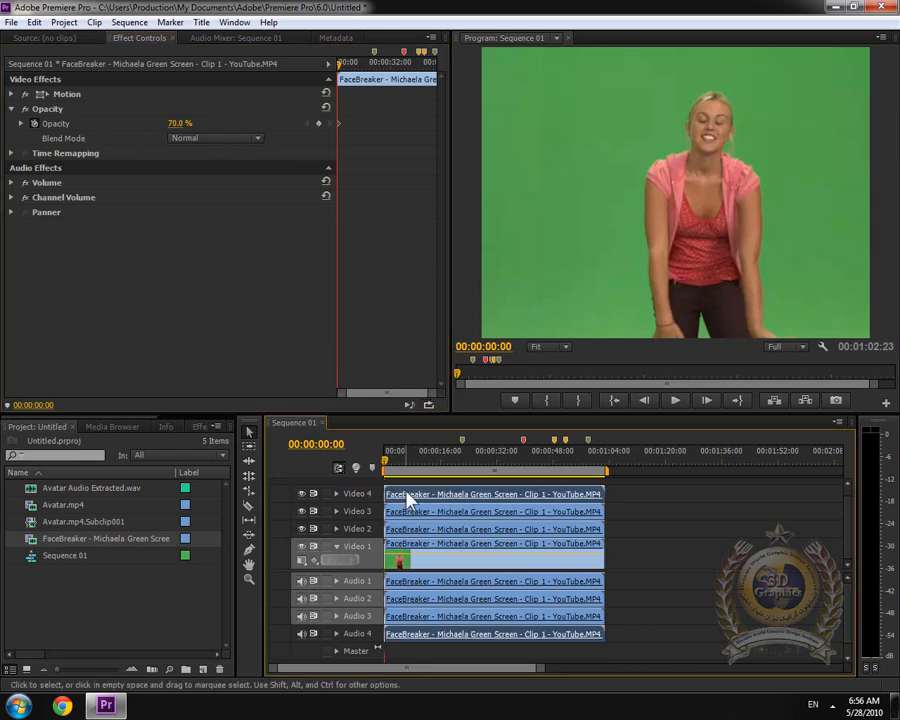
{"action": "left_click", "coordinate": [11, 108]}
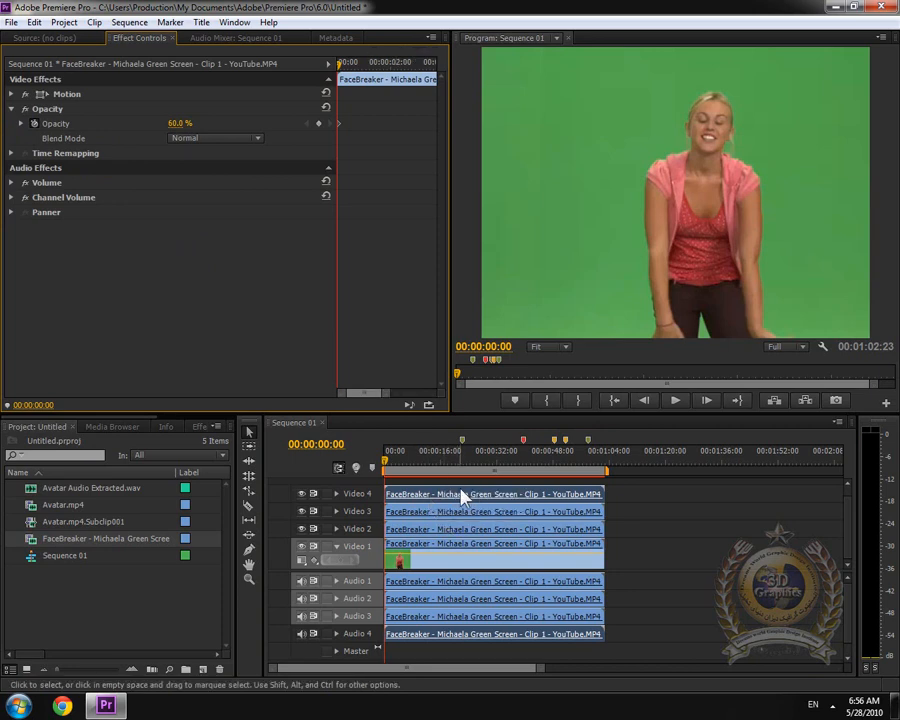
Shift the clips on Video 2, Video 3 and Video 4 to start one, two and three frames after the Video 1 clip
{"action": "left_click", "coordinate": [387, 459]}
{"action": "key", "text": "="}
{"action": "key", "text": "="}
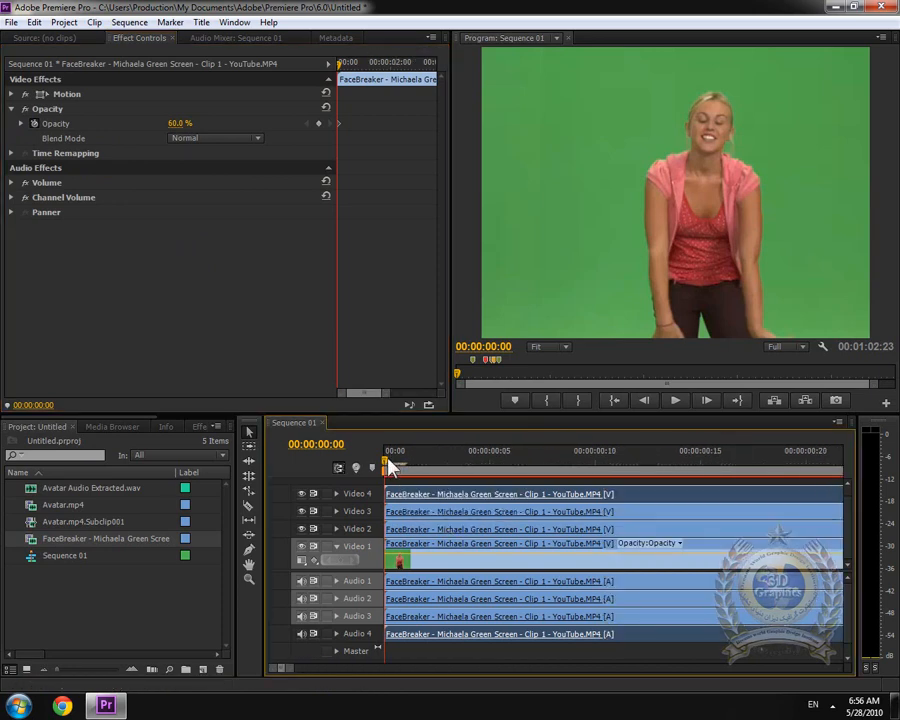
{"action": "key", "text": "="}
{"action": "key", "text": "="}
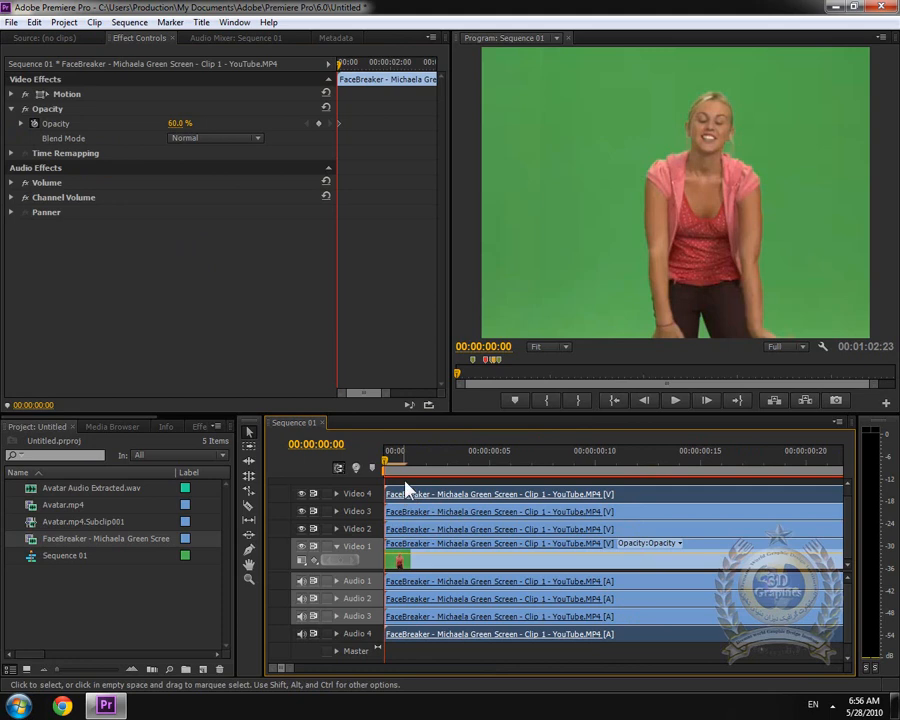
{"action": "left_click_drag", "start_coordinate": [846, 572], "coordinate": [822, 614]}
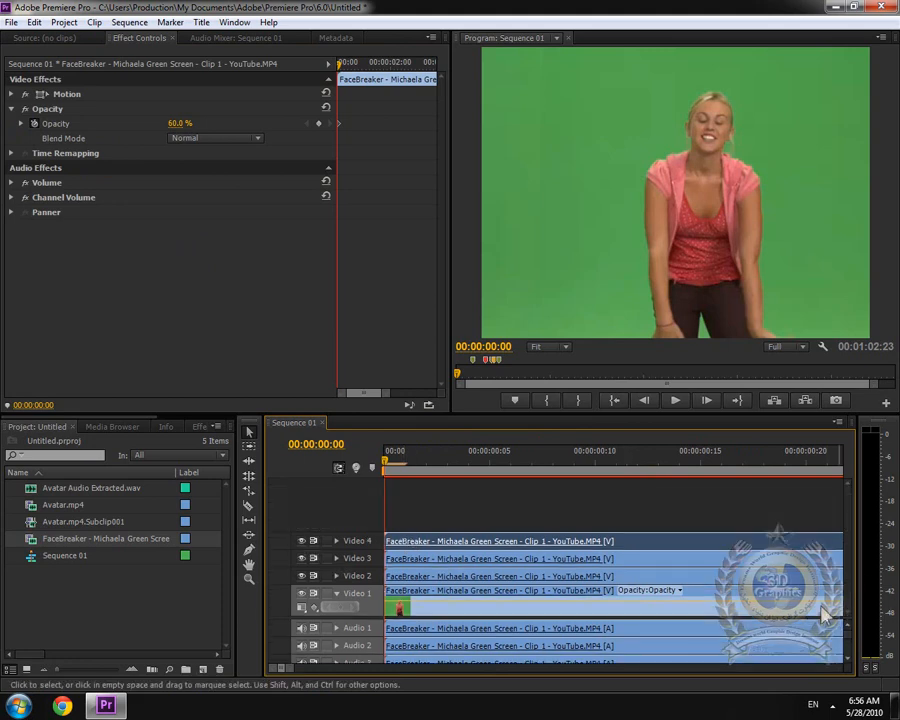
{"action": "mouse_move", "coordinate": [436, 583]}
{"action": "left_mouse_down"}
{"action": "mouse_move", "coordinate": [450, 585]}
{"action": "mouse_move", "coordinate": [457, 564]}
{"action": "left_mouse_up"}
{"action": "mouse_move", "coordinate": [452, 517]}
{"action": "left_mouse_down"}
{"action": "mouse_move", "coordinate": [473, 555]}
{"action": "mouse_move", "coordinate": [492, 540]}
{"action": "left_mouse_up"}
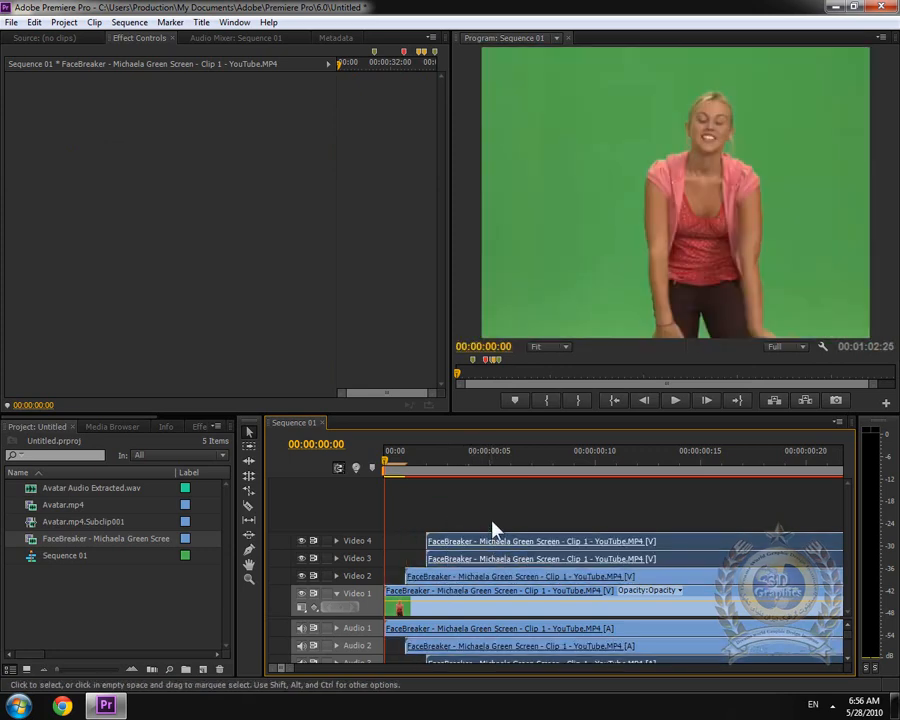
{"action": "left_click", "coordinate": [492, 525]}
{"action": "double_click", "coordinate": [497, 543]}
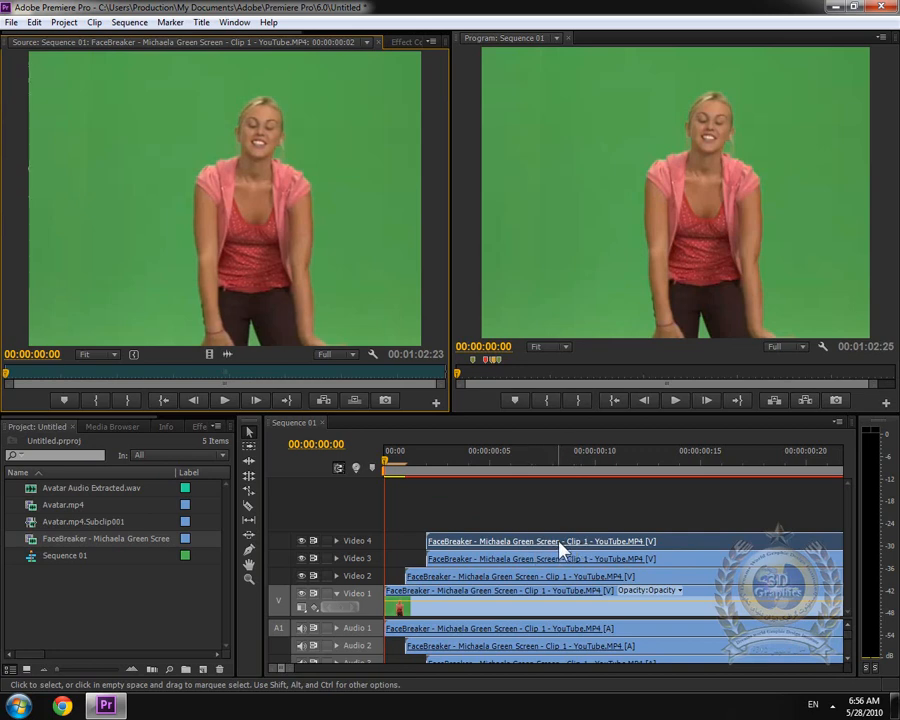
{"action": "mouse_move", "coordinate": [481, 543]}
{"action": "left_mouse_down"}
{"action": "mouse_move", "coordinate": [512, 542]}
{"action": "mouse_move", "coordinate": [471, 540]}
{"action": "left_mouse_up"}
Play the sequence from its start to preview the staggered clips, and stop after a few seconds
{"action": "key", "text": "minus"}
{"action": "key", "text": "minus"}
{"action": "key", "text": "minus"}
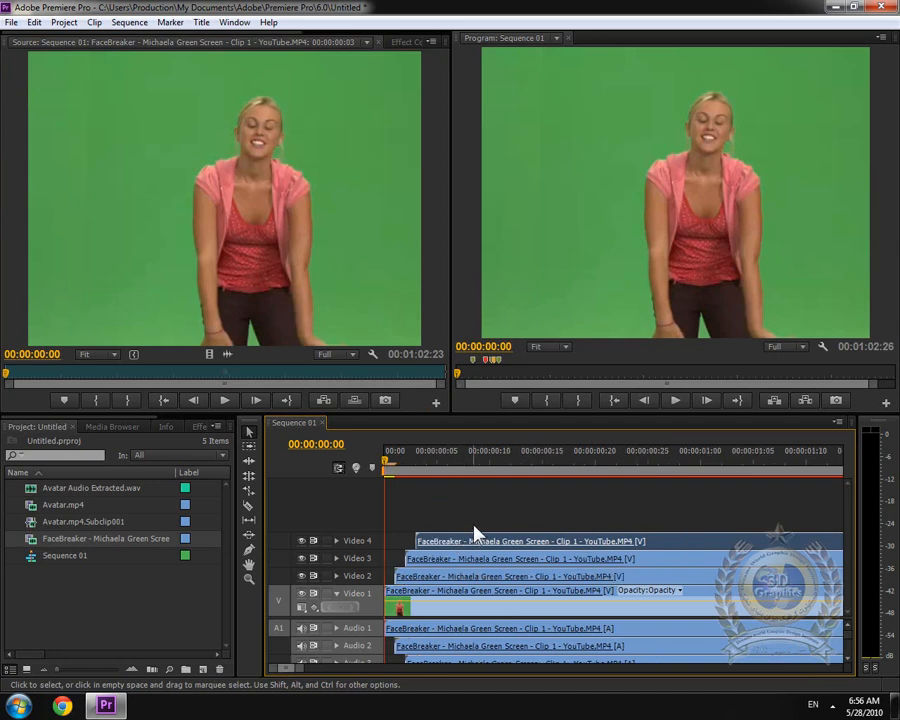
{"action": "left_click", "coordinate": [706, 288]}
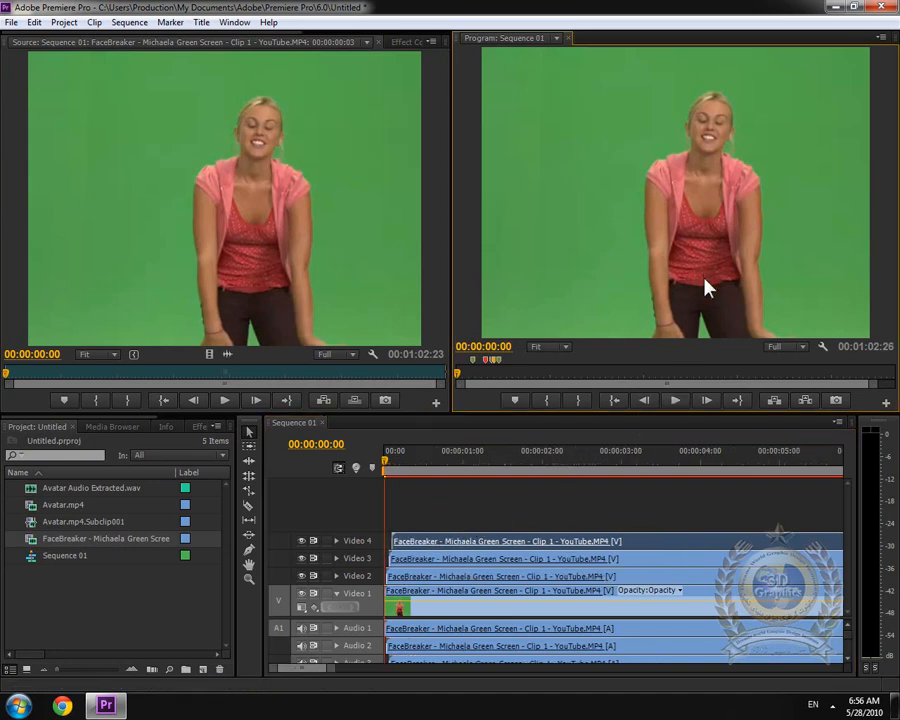
{"action": "left_click", "coordinate": [677, 402]}
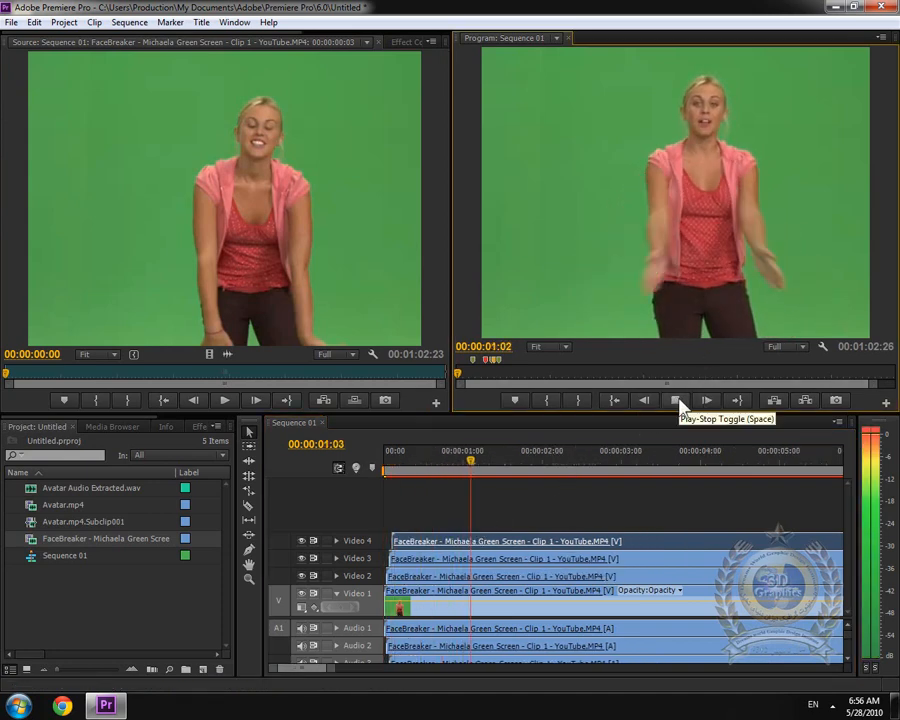
{"action": "left_click", "coordinate": [679, 402]}
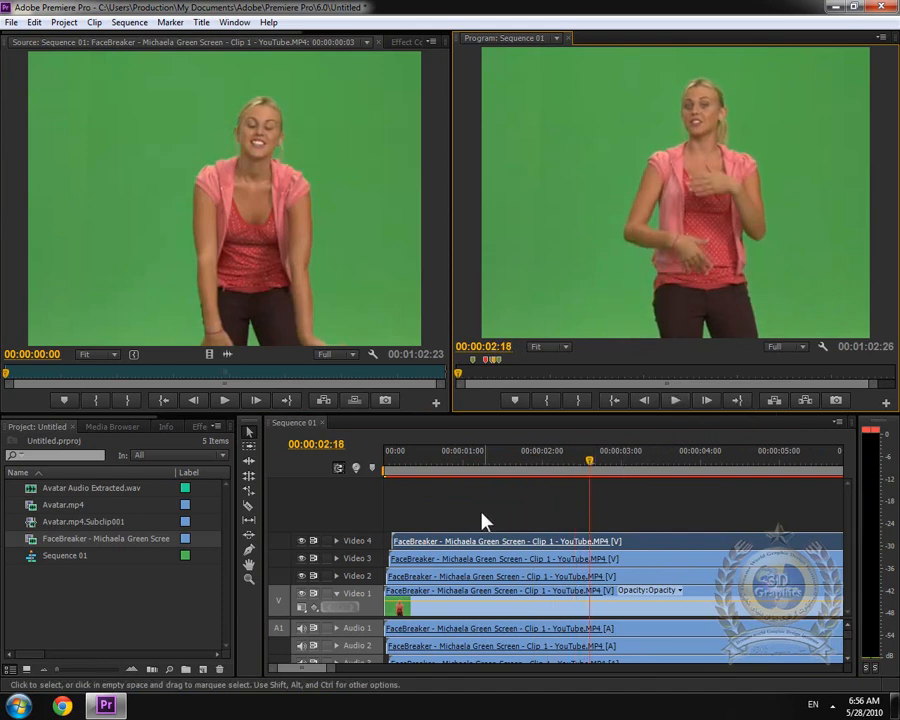
Shift the clips on Video 2, Video 3 and Video 4 to start about 4, 8 and 14 frames after the Video 1 clip
{"action": "left_click", "coordinate": [408, 462]}
{"action": "key", "text": "="}
{"action": "key", "text": "="}
{"action": "key", "text": "="}
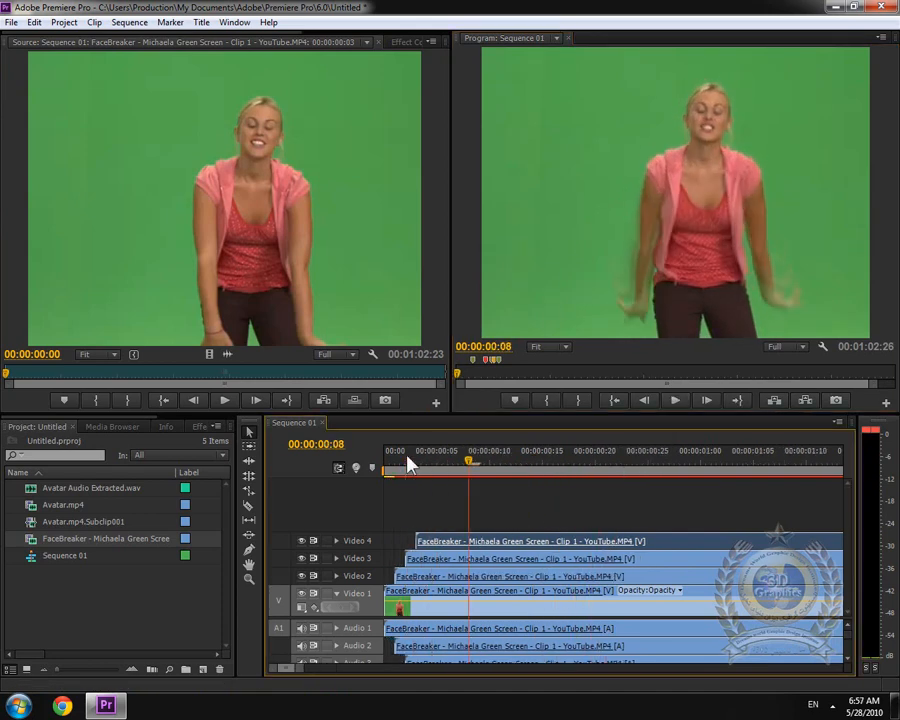
{"action": "mouse_move", "coordinate": [424, 510]}
{"action": "left_mouse_down"}
{"action": "mouse_move", "coordinate": [502, 572]}
{"action": "mouse_move", "coordinate": [490, 580]}
{"action": "mouse_move", "coordinate": [564, 586]}
{"action": "left_mouse_up"}
{"action": "mouse_move", "coordinate": [511, 506]}
{"action": "left_mouse_down"}
{"action": "mouse_move", "coordinate": [596, 563]}
{"action": "mouse_move", "coordinate": [626, 514]}
{"action": "mouse_move", "coordinate": [627, 541]}
{"action": "mouse_move", "coordinate": [722, 543]}
{"action": "left_mouse_up"}
{"action": "key", "text": "minus"}
{"action": "key", "text": "minus"}
{"action": "key", "text": "minus"}
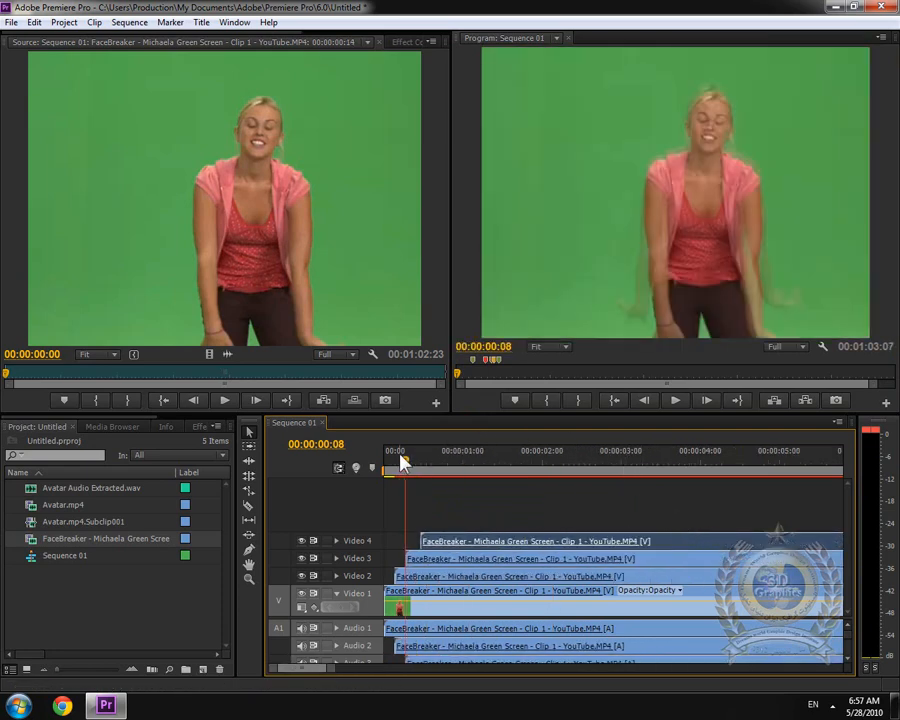
Play the sequence from its start to check the wider echo spacing, stopping around 00:00:10:08
{"action": "key", "text": "Home"}
{"action": "left_click", "coordinate": [676, 399]}
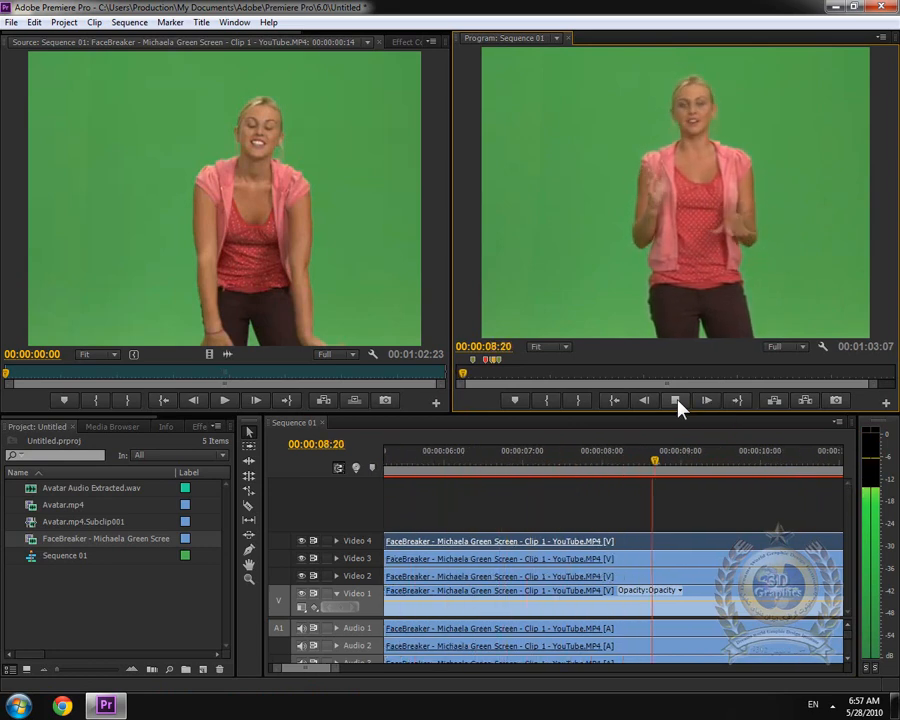
{"action": "left_click", "coordinate": [677, 404]}
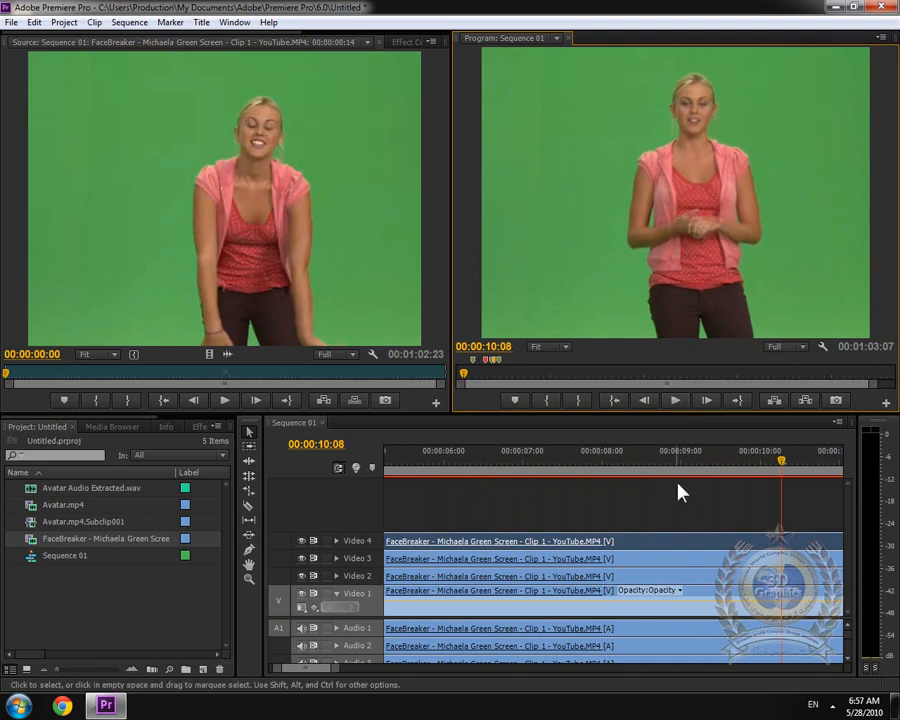
Check the system volume, replay the sequence from its start, and place the playhead at 00:00:21:25
{"action": "left_click", "coordinate": [830, 705]}
{"action": "left_click", "coordinate": [853, 614]}
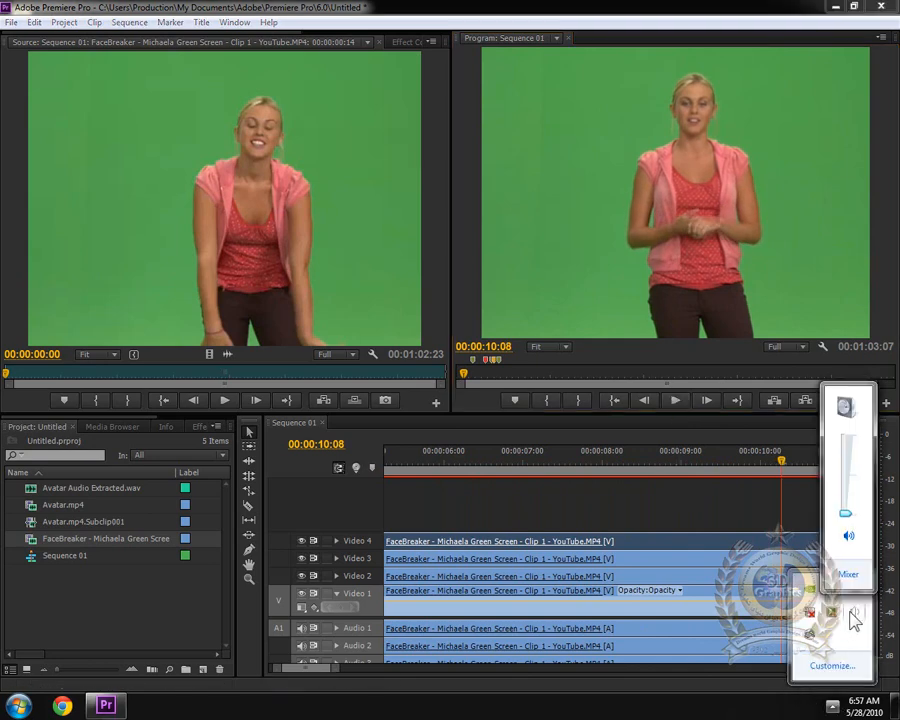
{"action": "left_click", "coordinate": [738, 700]}
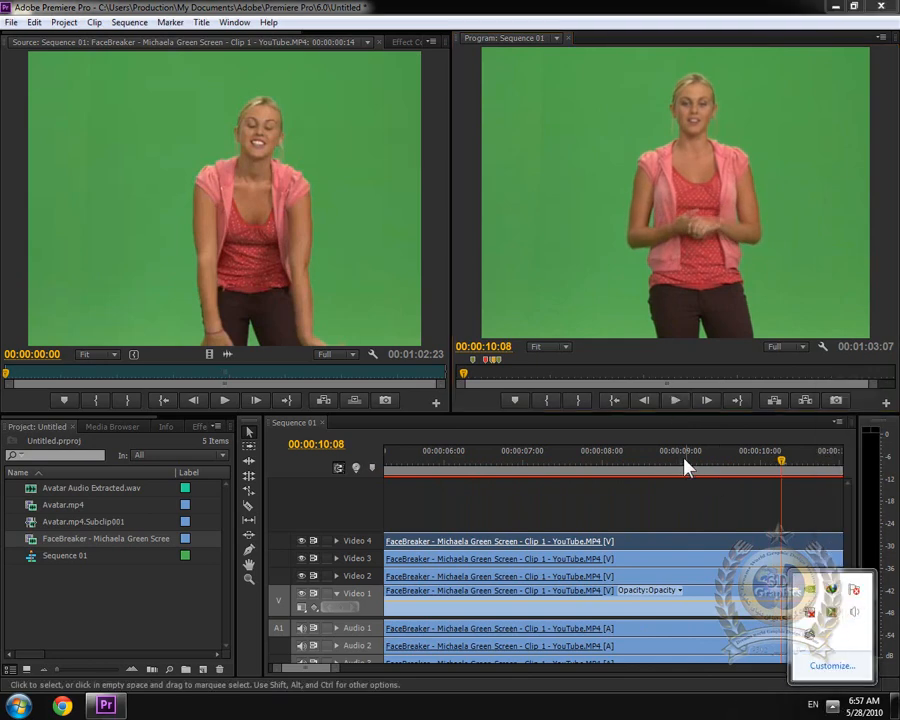
{"action": "left_click_drag", "start_coordinate": [684, 457], "coordinate": [262, 462]}
{"action": "left_click", "coordinate": [673, 404]}
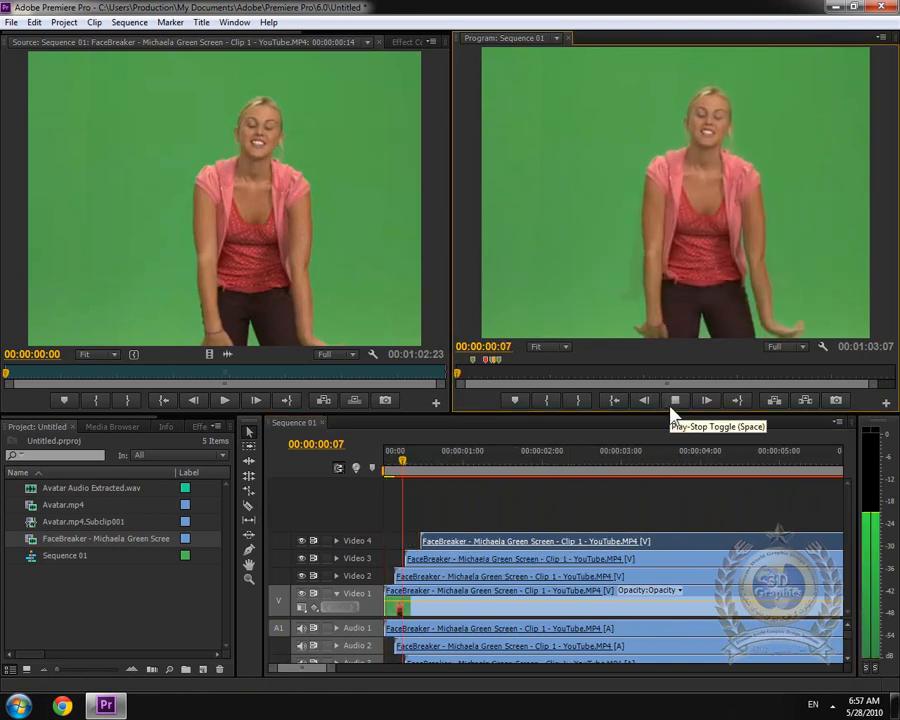
{"action": "left_click", "coordinate": [834, 705]}
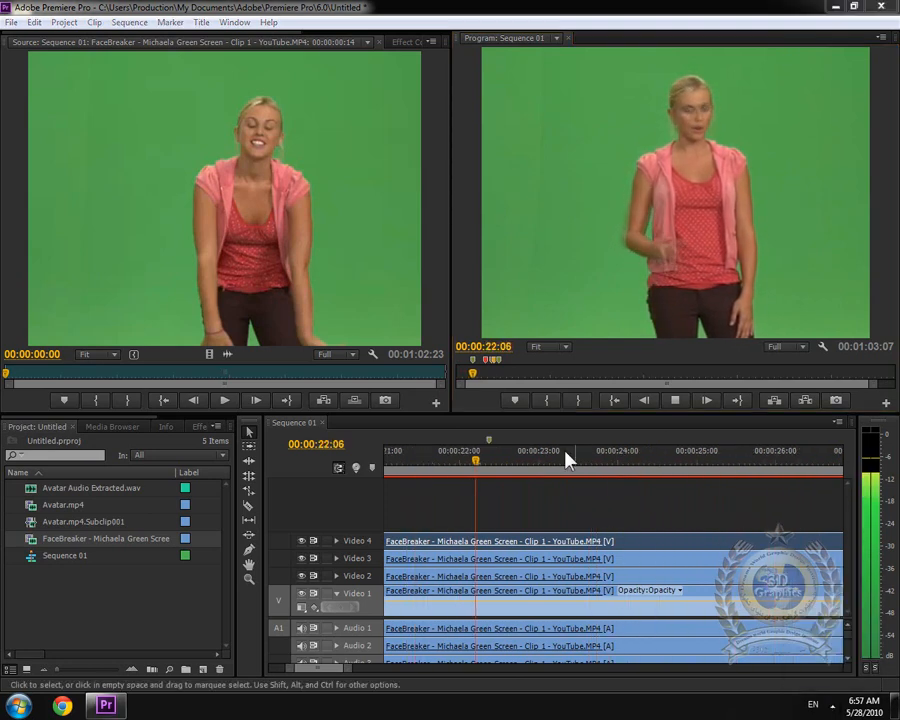
{"action": "left_click_drag", "start_coordinate": [484, 462], "coordinate": [444, 464]}
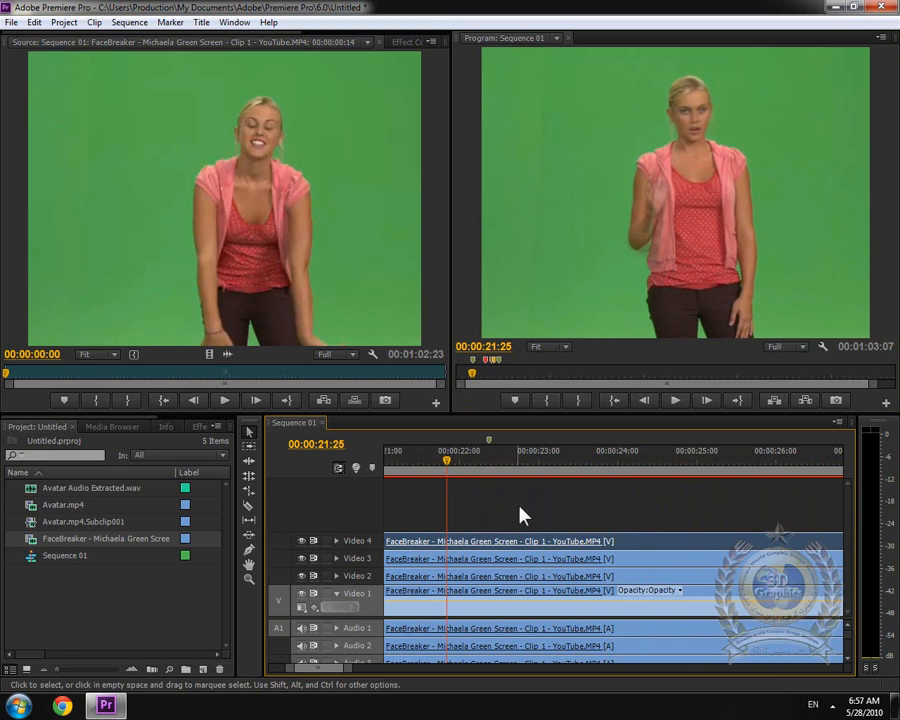
{"action": "key", "text": "minus"}
{"action": "key", "text": "minus"}
{"action": "key", "text": "minus"}
{"action": "key", "text": "minus"}
{"action": "key", "text": "minus"}
{"action": "key", "text": "minus"}
{"action": "key", "text": "minus"}
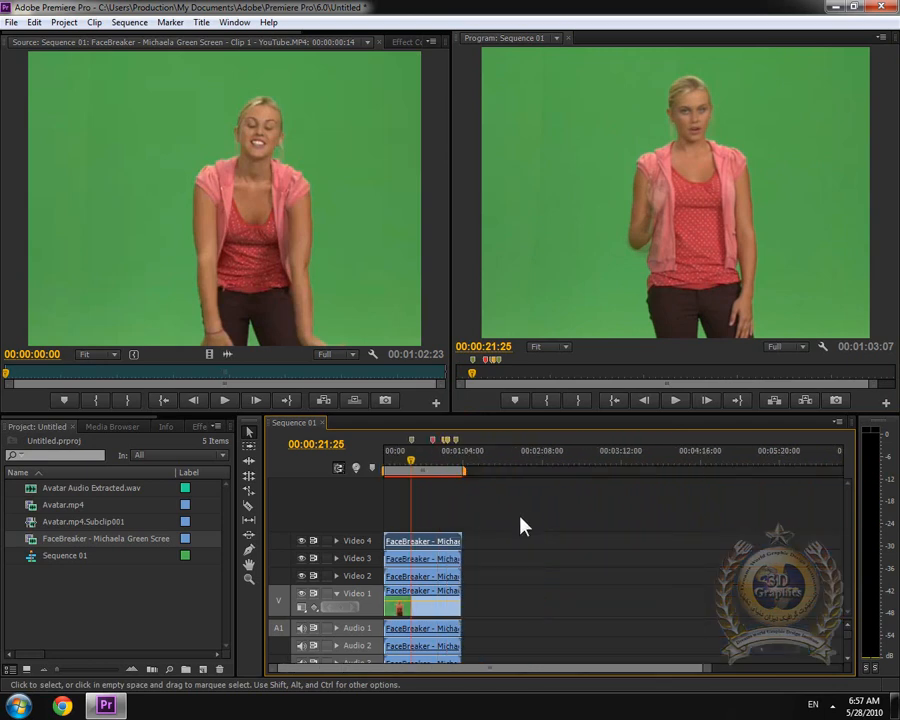
{"action": "key", "text": "equal"}
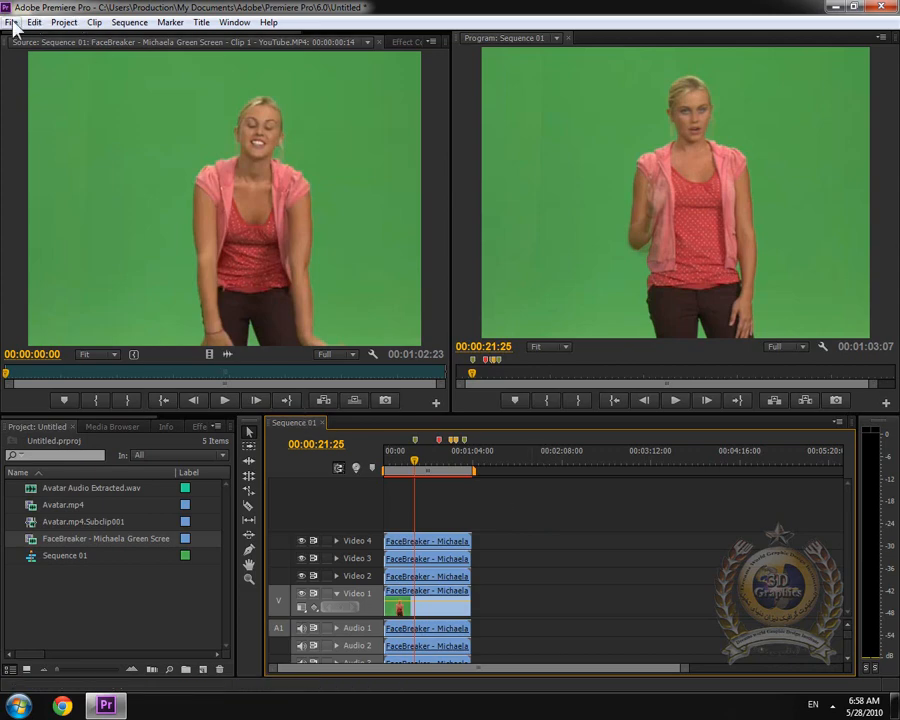
Start a media import and browse to the Production > My Pictures > Gallery.JPG [3824] folder
{"action": "double_click", "coordinate": [85, 600]}
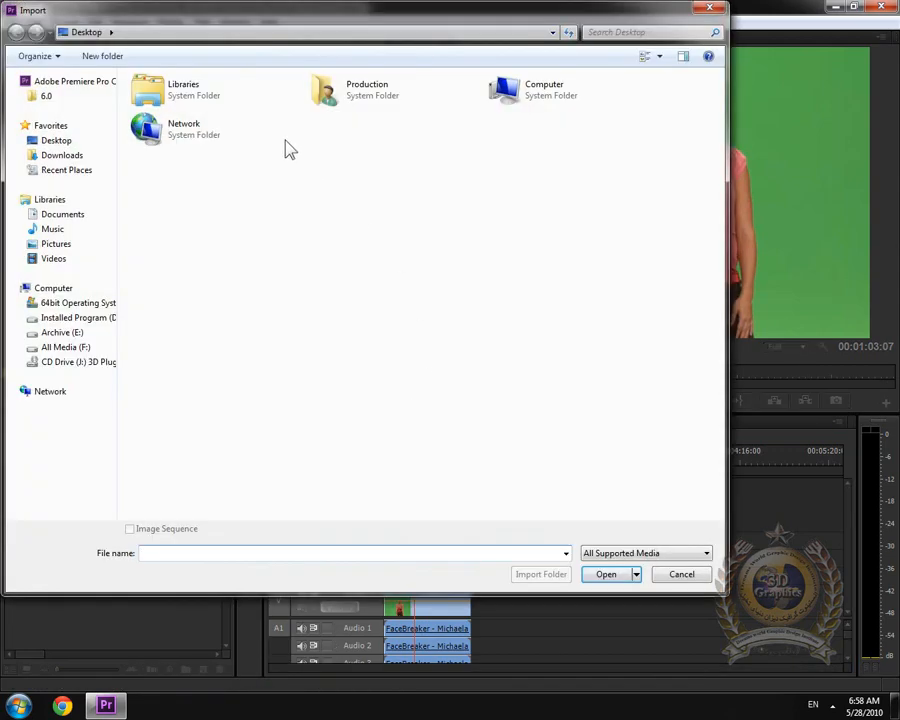
{"action": "double_click", "coordinate": [325, 92]}
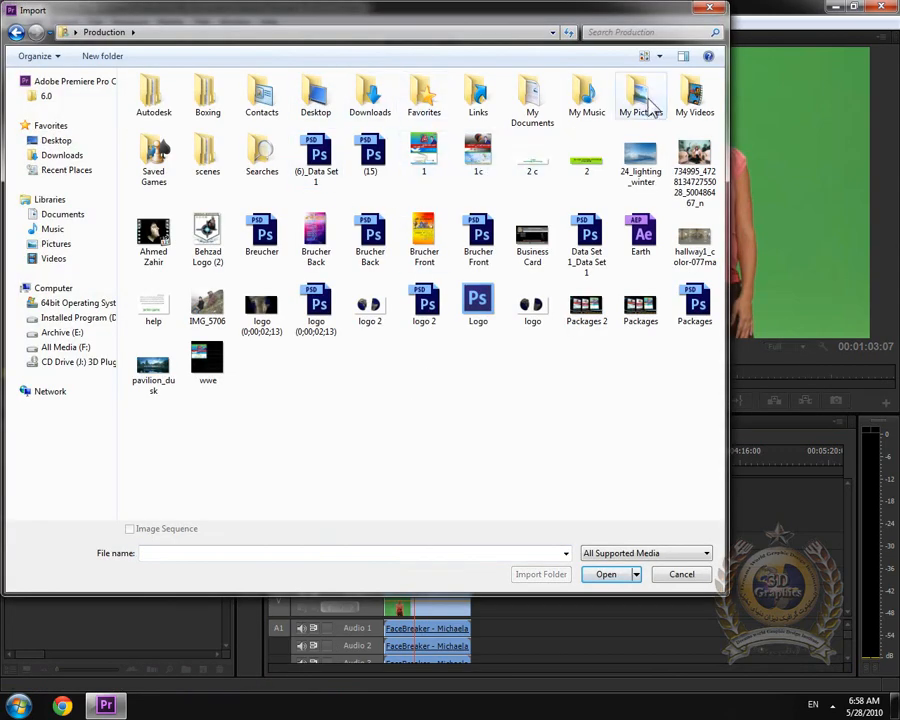
{"action": "double_click", "coordinate": [637, 90]}
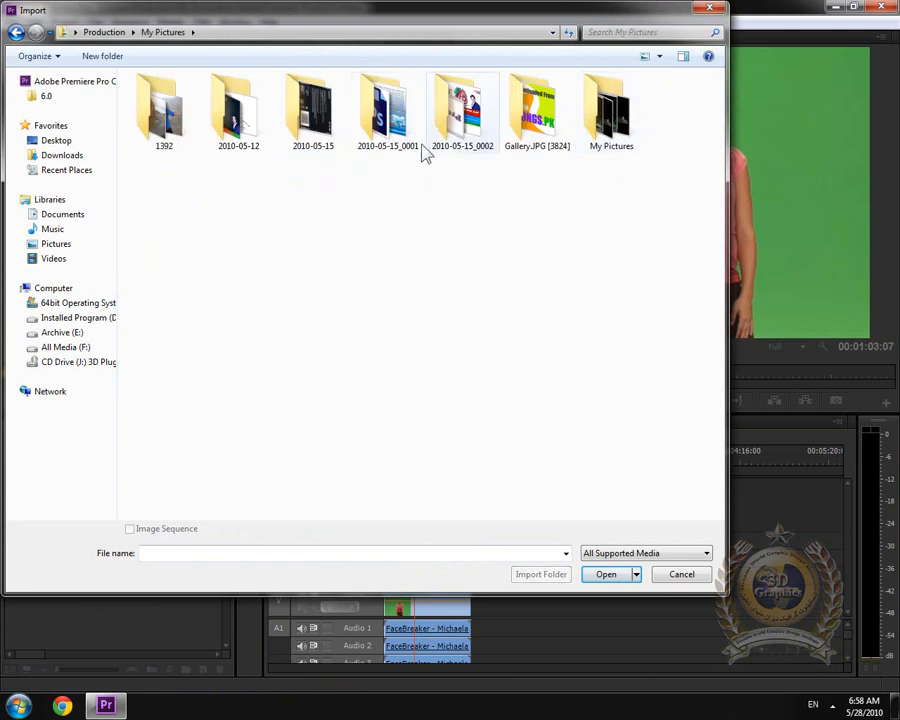
{"action": "double_click", "coordinate": [514, 118]}
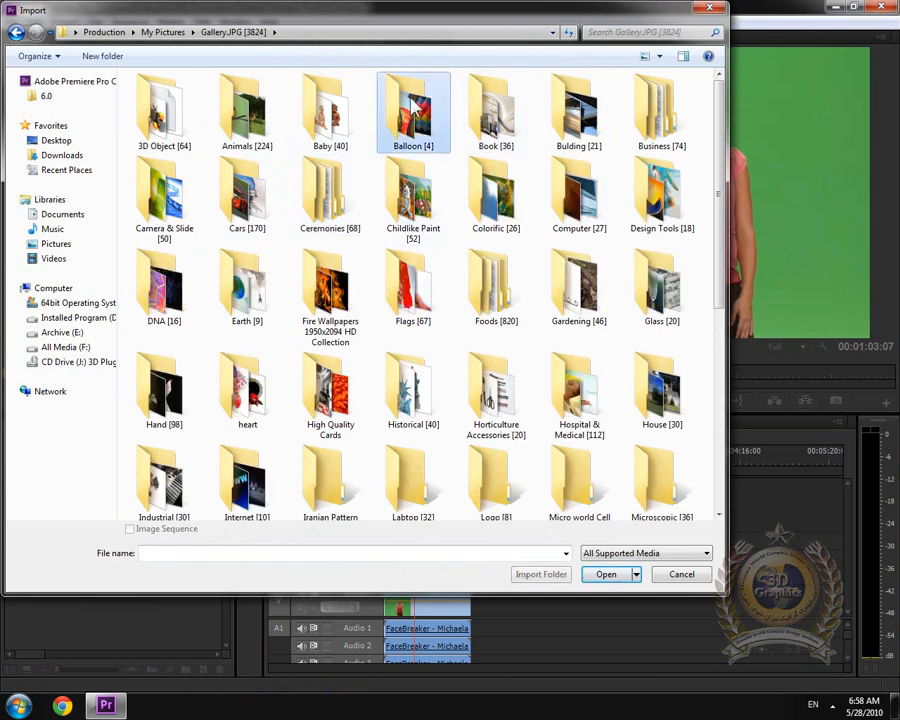
Look through the Balloon [4] and Design Tools [18] folders for a suitable image
{"action": "double_click", "coordinate": [414, 112]}
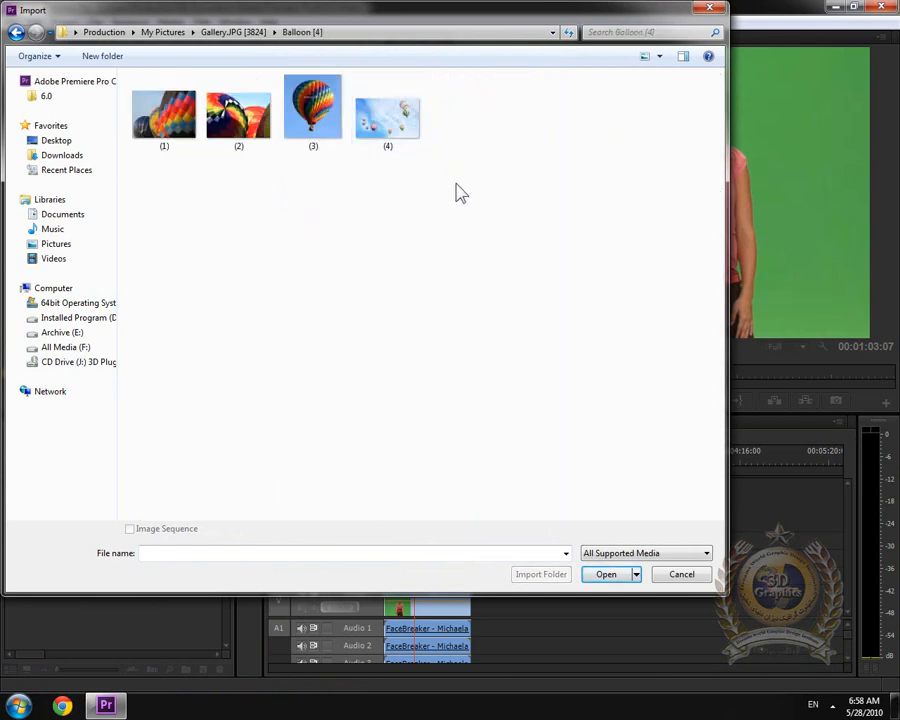
{"action": "left_click", "coordinate": [16, 33]}
{"action": "double_click", "coordinate": [662, 200]}
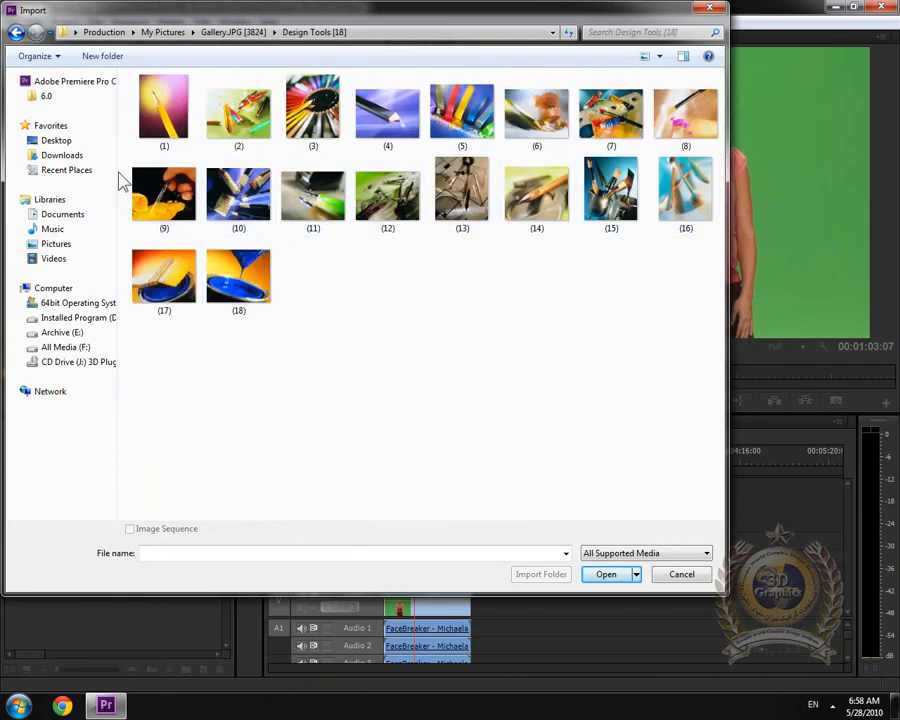
{"action": "left_click", "coordinate": [16, 33]}
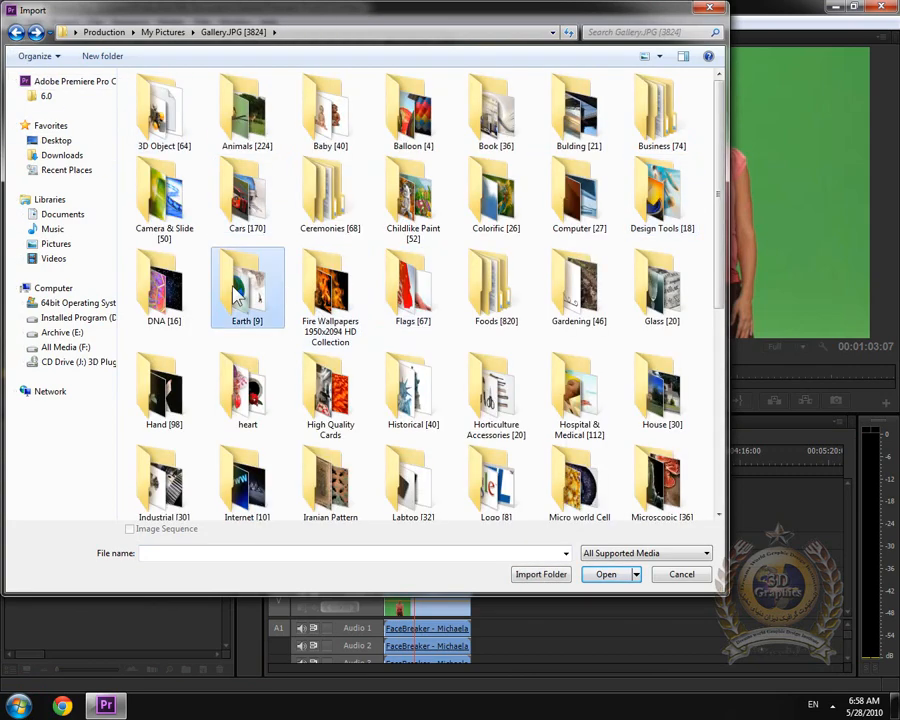
Import the orange camera image (26) from the Camera & Slide [50] folder into the project
{"action": "double_click", "coordinate": [175, 198]}
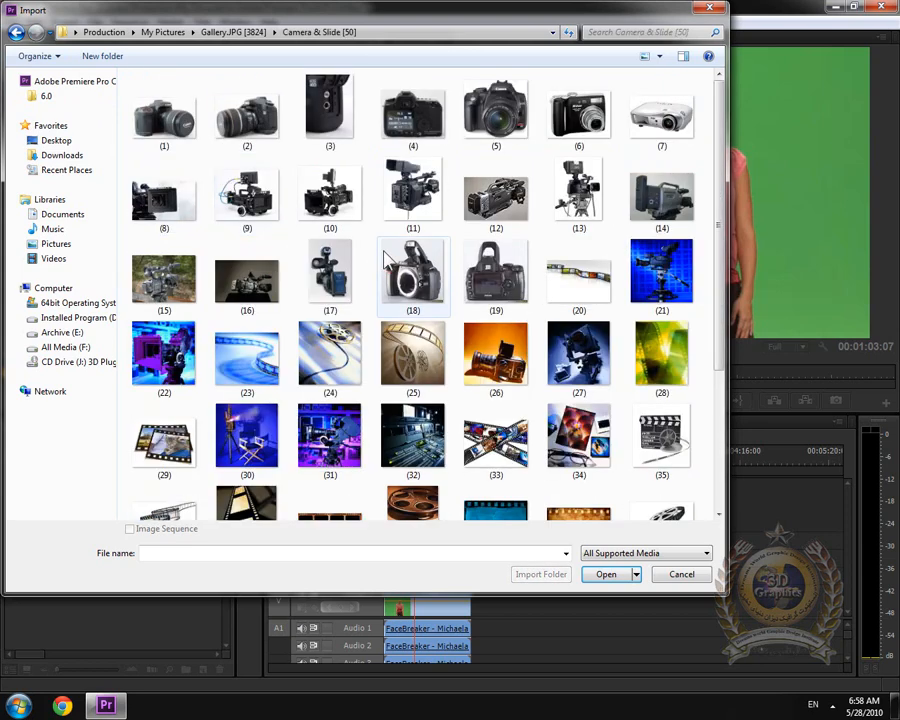
{"action": "left_click", "coordinate": [578, 363]}
{"action": "left_click", "coordinate": [649, 357]}
{"action": "left_click", "coordinate": [509, 367]}
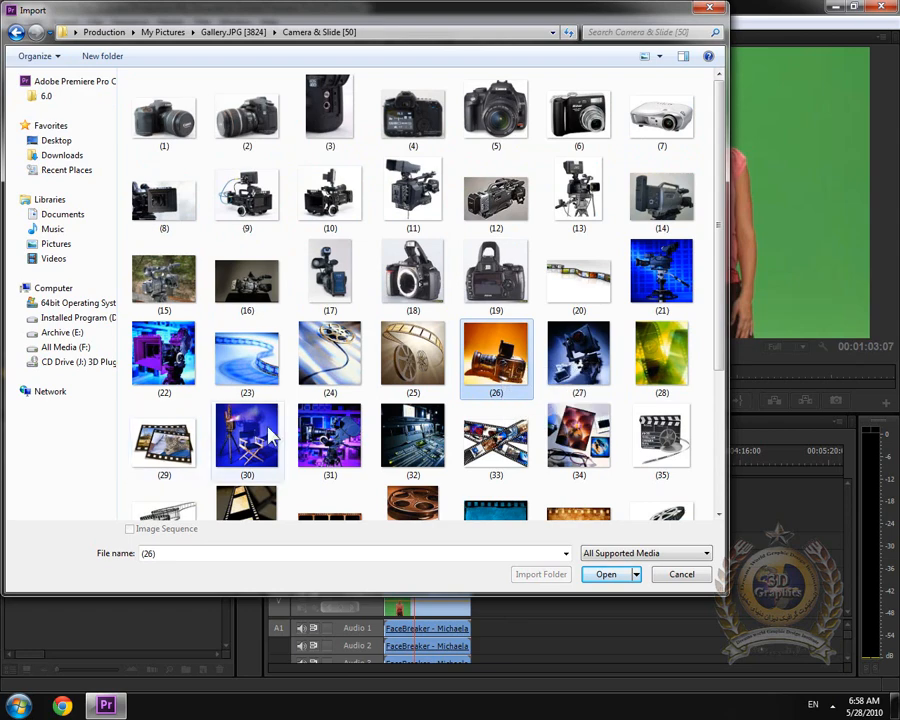
{"action": "double_click", "coordinate": [497, 360]}
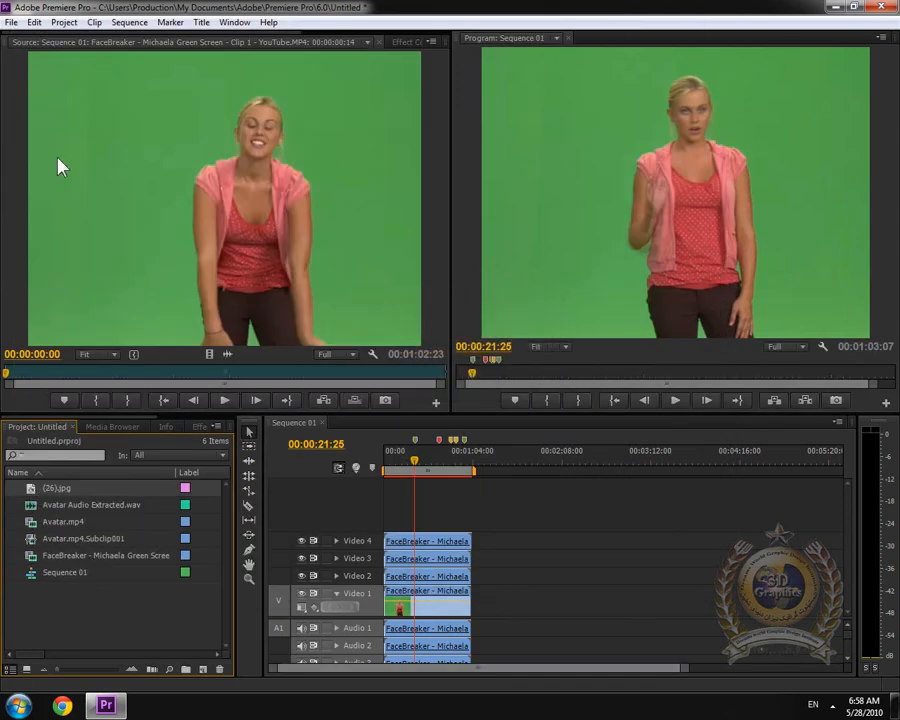
Create a new sequence from the imported (26).jpg image
{"action": "left_click", "coordinate": [11, 22]}
{"action": "mouse_move", "coordinate": [18, 42]}
{"action": "left_click", "coordinate": [278, 69]}
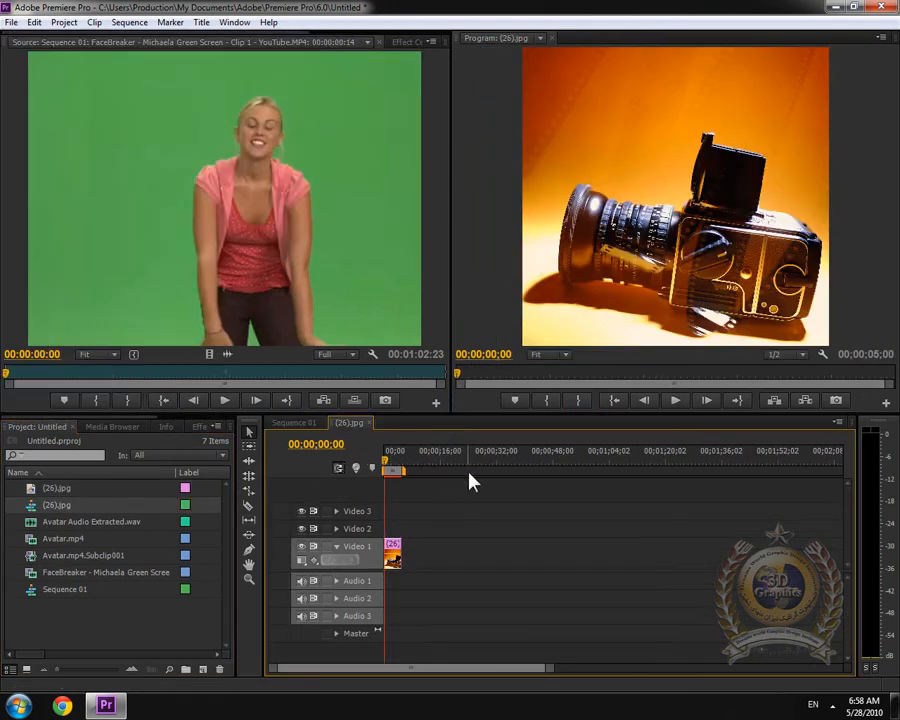
Scale the (26).jpg clip down to 15 and move it near the frame's upper-left corner, at position 462.5, 408.5
{"action": "left_click", "coordinate": [414, 43]}
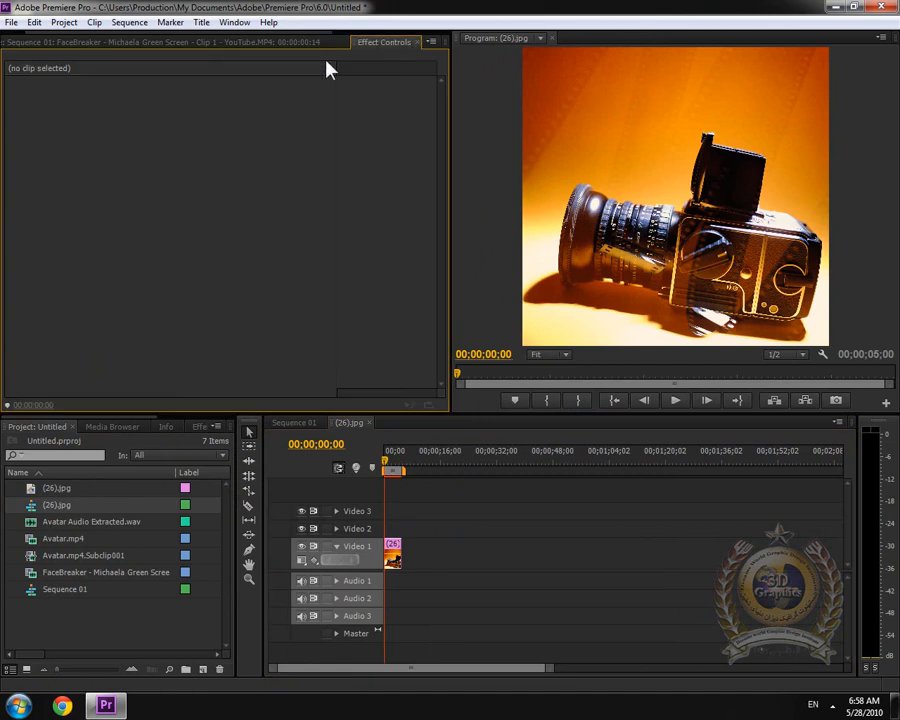
{"action": "left_click", "coordinate": [393, 556]}
{"action": "left_click", "coordinate": [14, 98]}
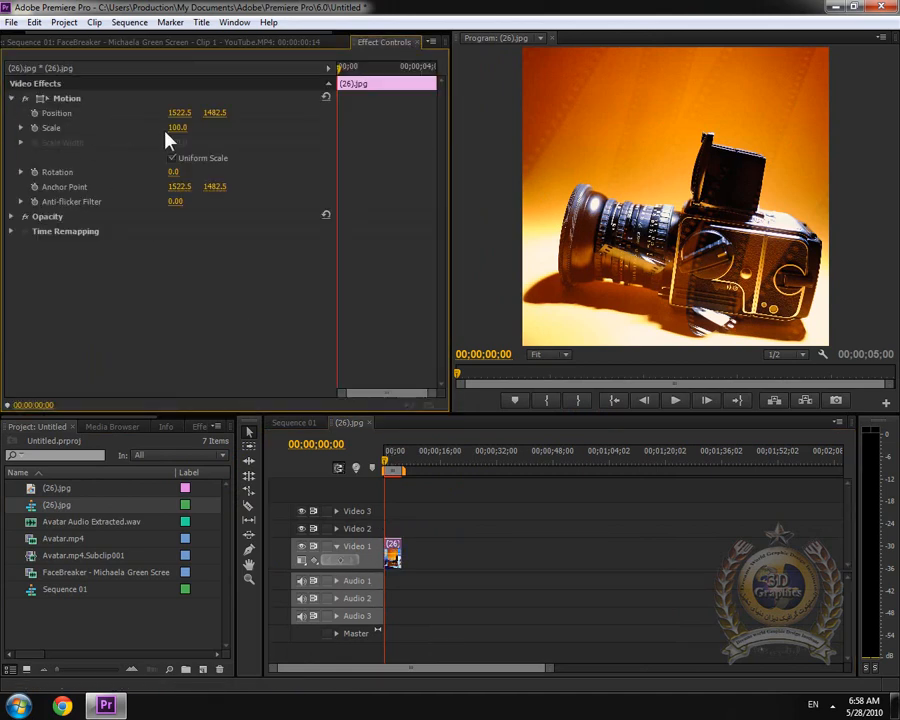
{"action": "left_click_drag", "start_coordinate": [175, 127], "coordinate": [125, 127]}
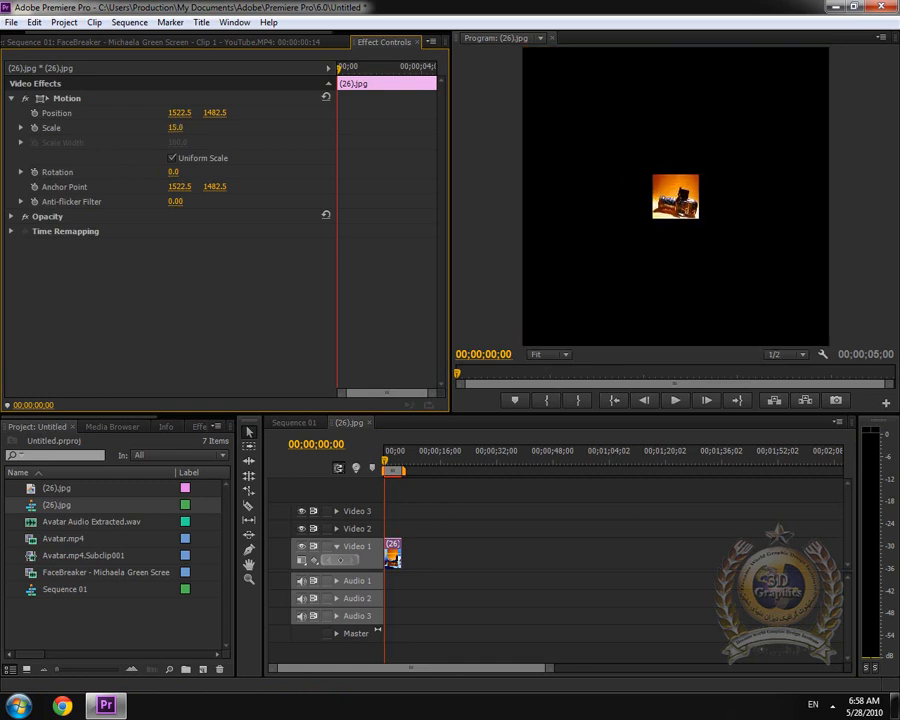
{"action": "left_click", "coordinate": [680, 195]}
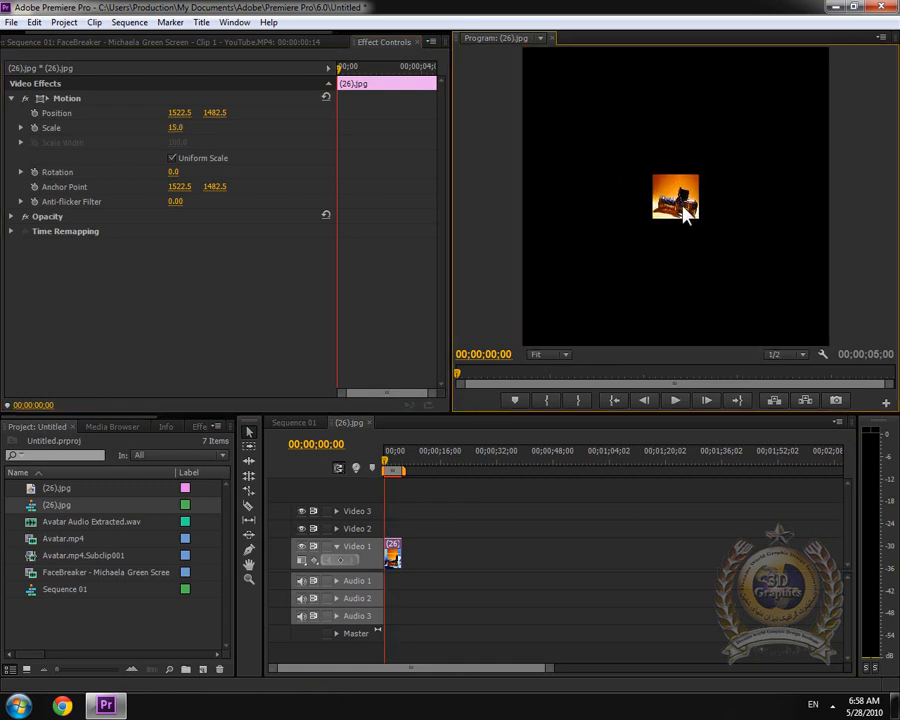
{"action": "left_click_drag", "start_coordinate": [190, 110], "coordinate": [214, 114]}
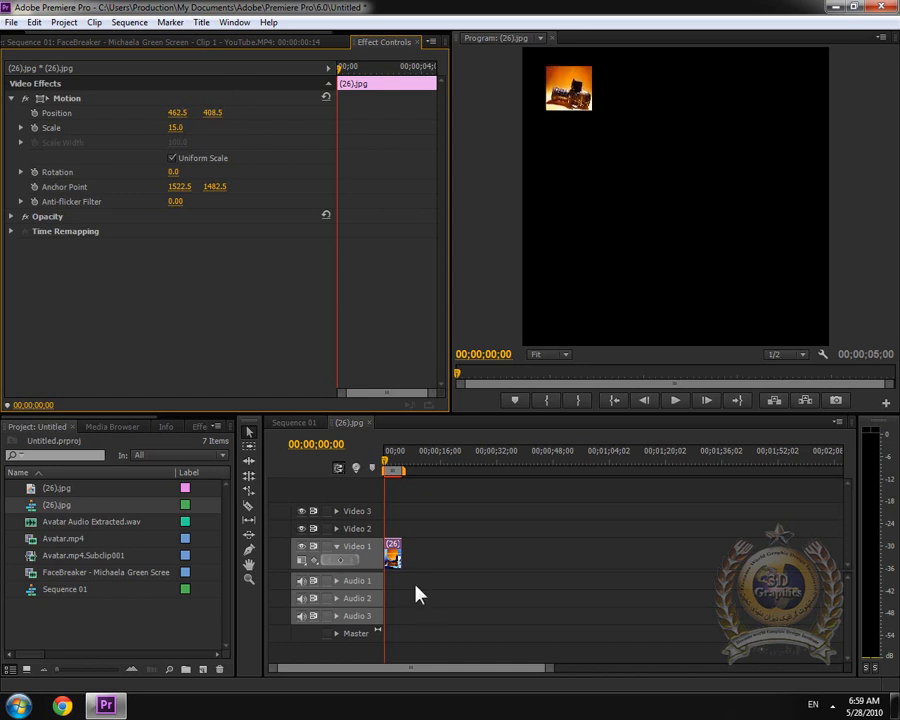
Extend the image clip on Video 1 to about 25 seconds
{"action": "left_click_drag", "start_coordinate": [395, 560], "coordinate": [468, 557]}
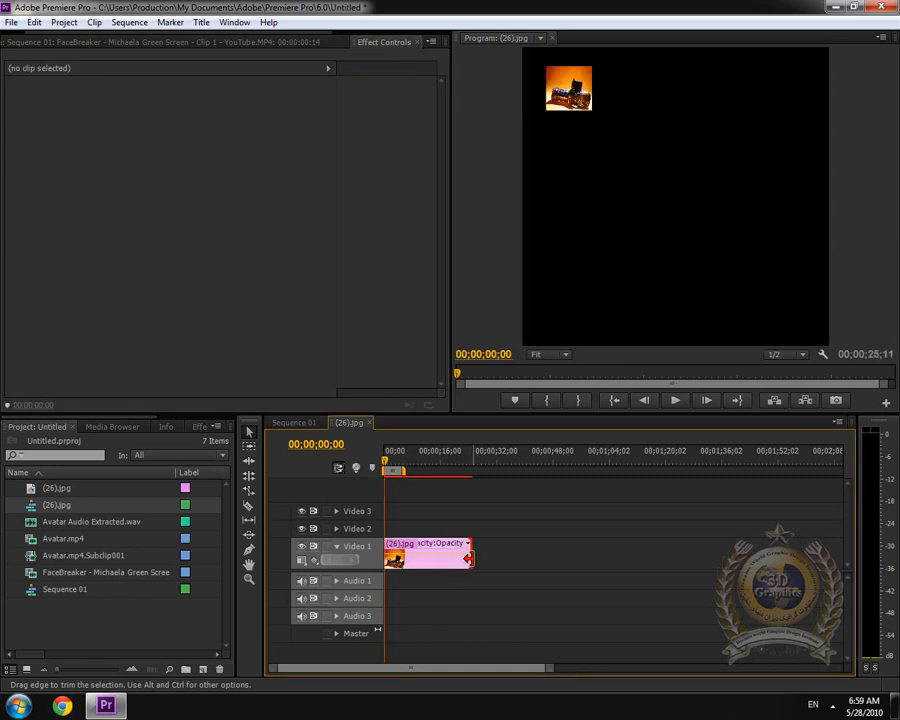
{"action": "key", "text": "equal"}
{"action": "key", "text": "equal"}
{"action": "key", "text": "equal"}
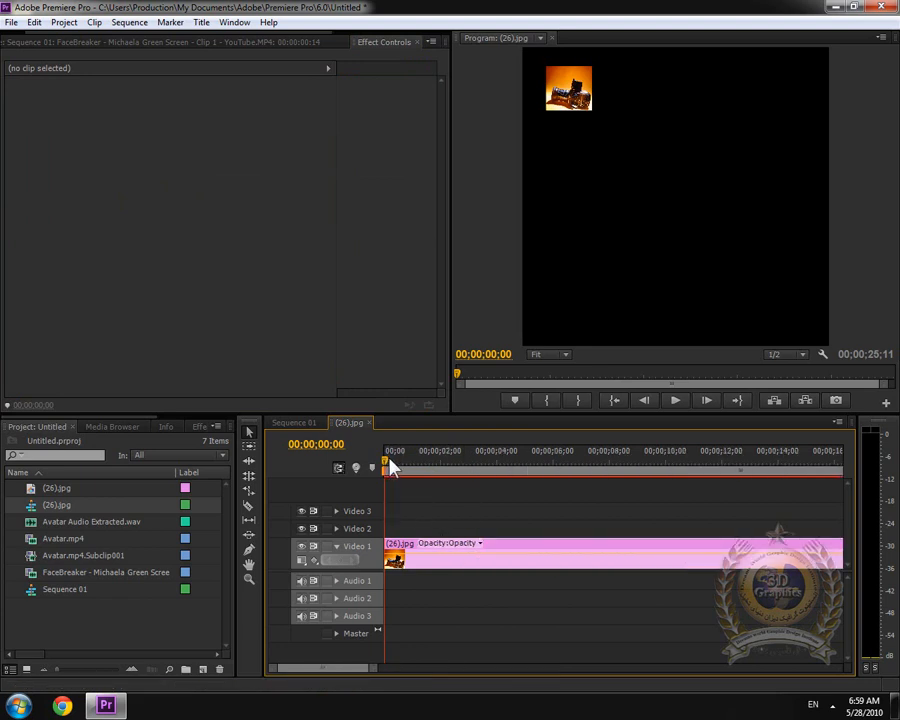
Add starting keyframes for the image clip's Position and Scale at 00;00;00;00
{"action": "left_click", "coordinate": [425, 556]}
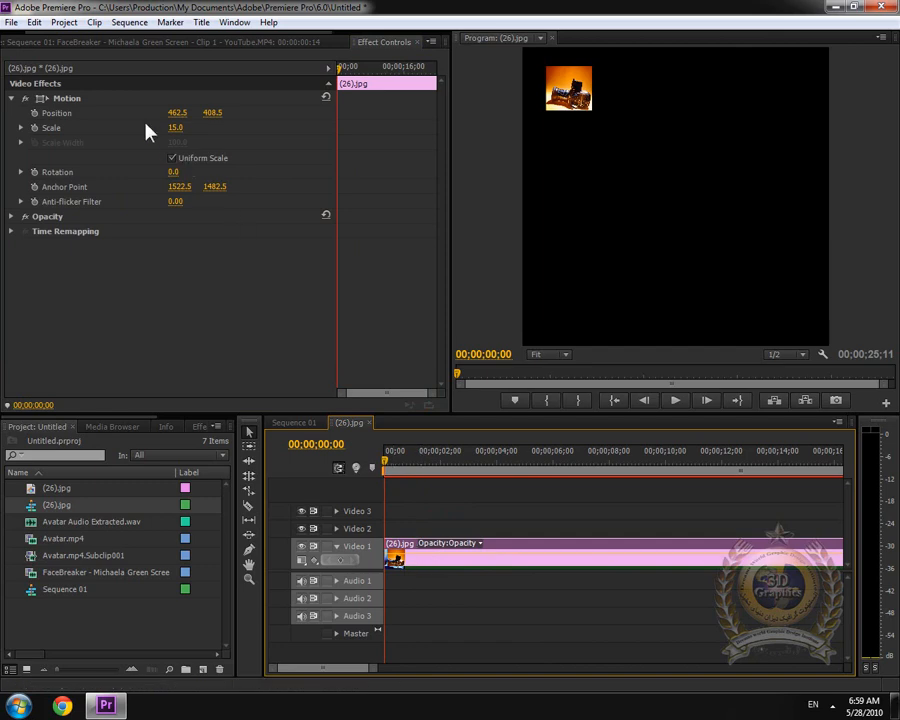
{"action": "left_click", "coordinate": [36, 114]}
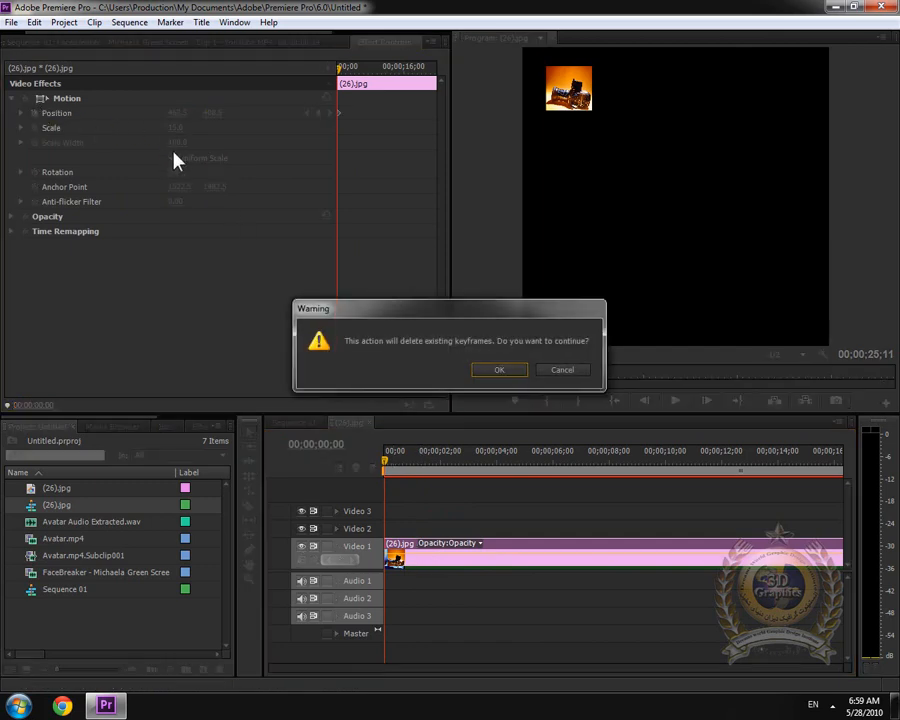
{"action": "left_click", "coordinate": [512, 372]}
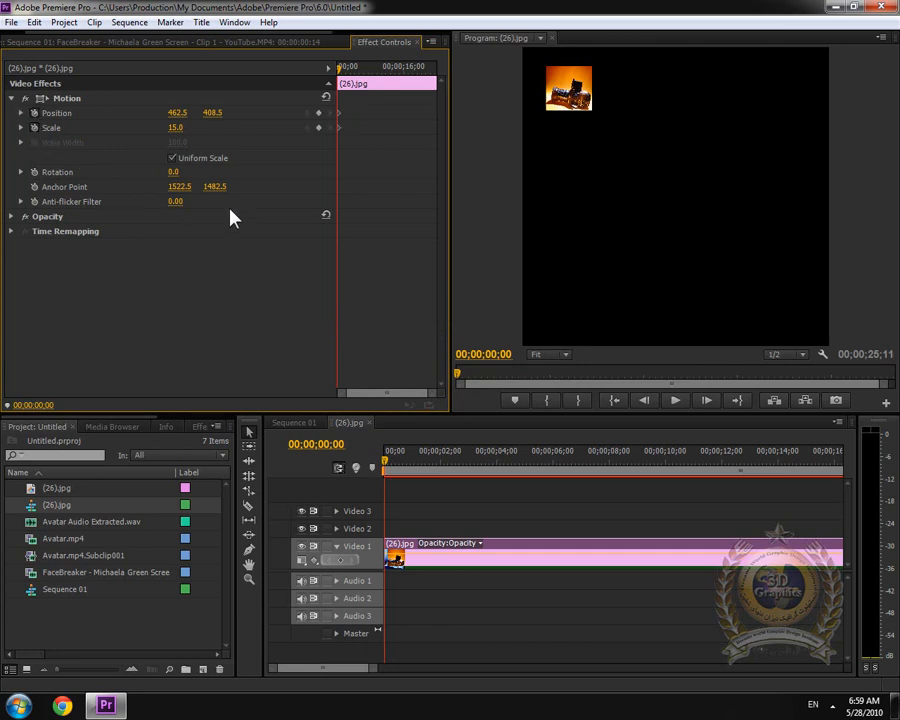
Add a starting Rotation keyframe and make the scale non-uniform, with Scale Height 21 and Scale Width 23
{"action": "left_click", "coordinate": [171, 158]}
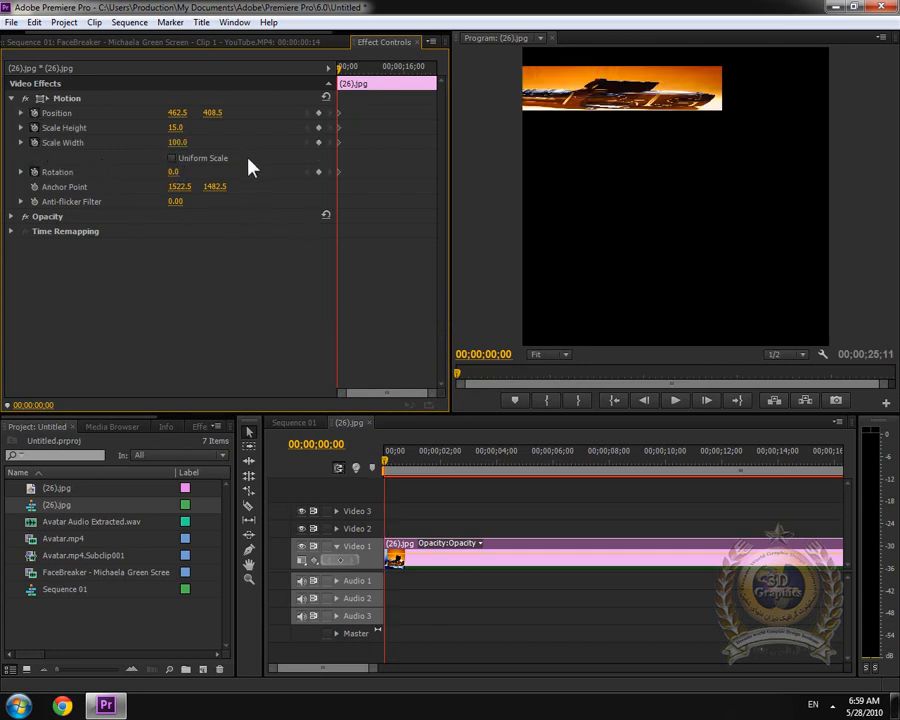
{"action": "left_click_drag", "start_coordinate": [175, 142], "coordinate": [102, 142]}
{"action": "left_click_drag", "start_coordinate": [177, 128], "coordinate": [185, 128]}
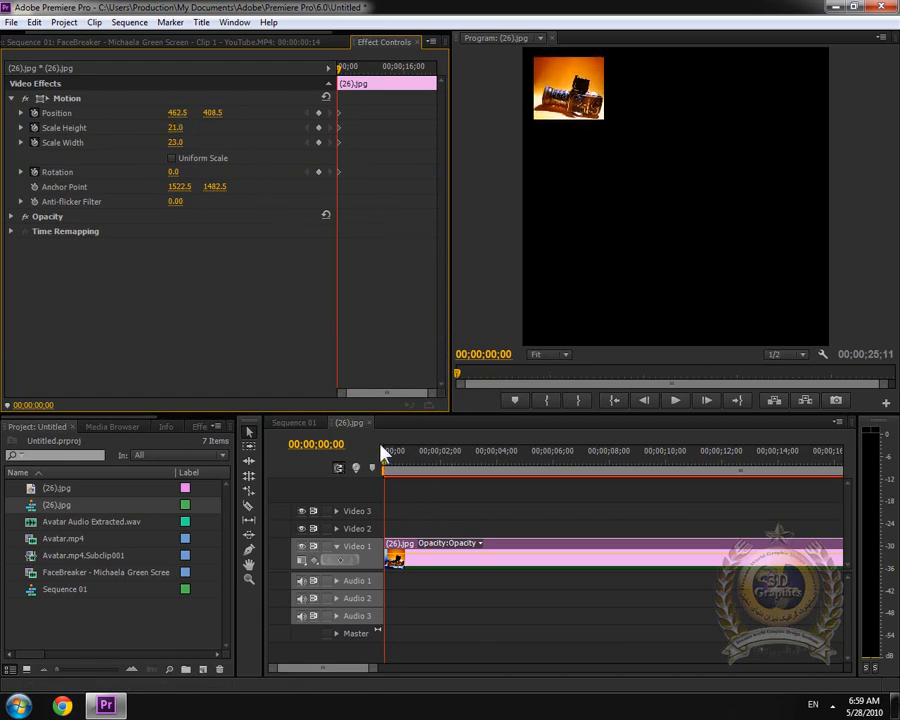
At 00;00;02;09, keyframe the image's Position at 1219.5, 1342.5 and its Rotation at 220°
{"action": "left_click_drag", "start_coordinate": [382, 452], "coordinate": [448, 466]}
{"action": "left_click_drag", "start_coordinate": [180, 117], "coordinate": [308, 117]}
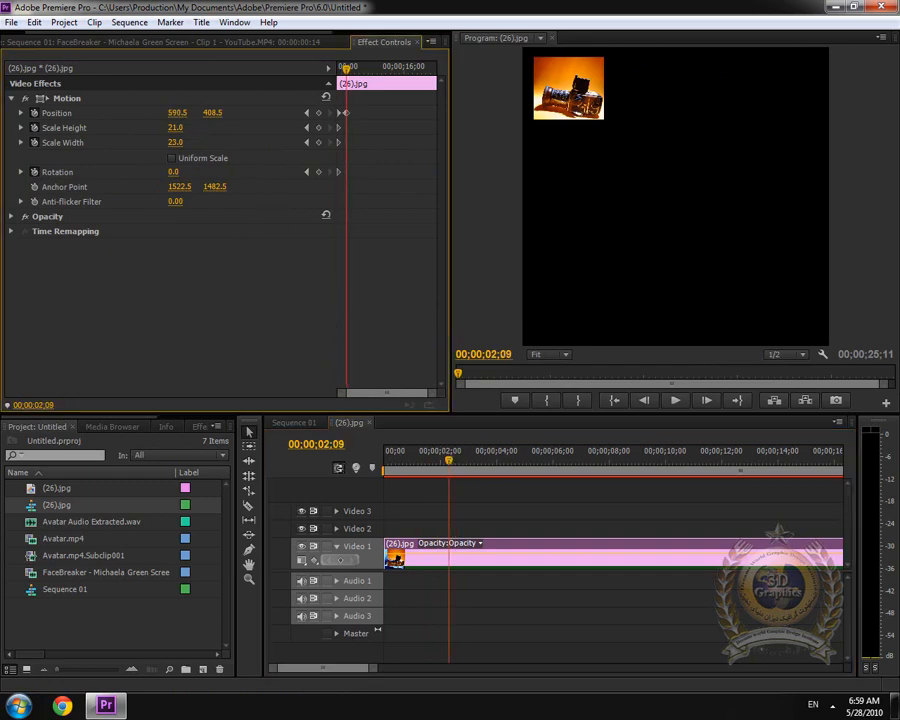
{"action": "left_click_drag", "start_coordinate": [180, 117], "coordinate": [273, 116]}
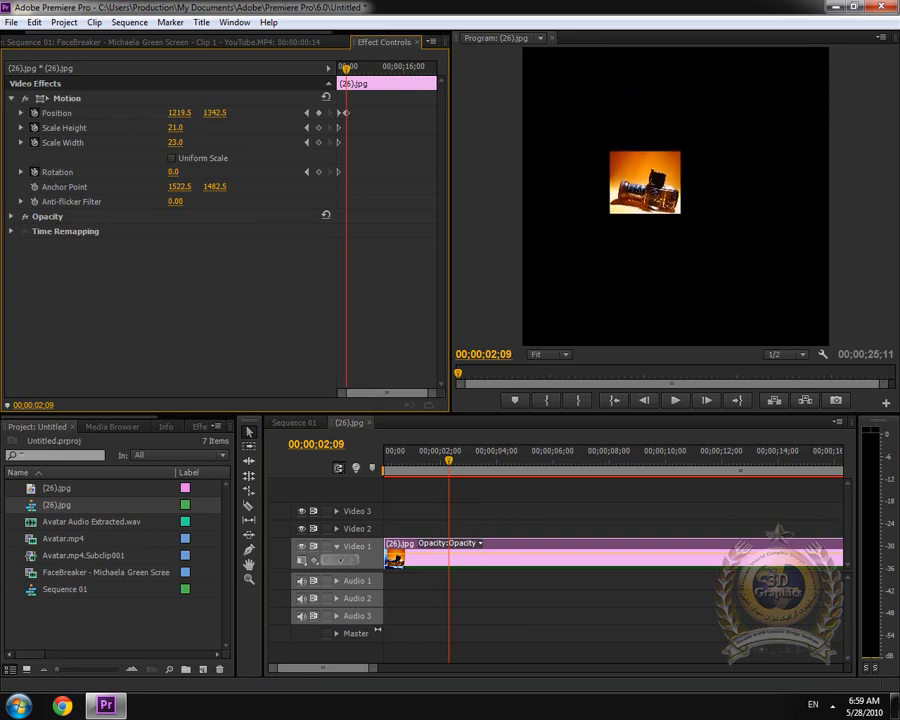
{"action": "mouse_move", "coordinate": [175, 172]}
{"action": "left_mouse_down"}
{"action": "mouse_move", "coordinate": [205, 172]}
{"action": "mouse_move", "coordinate": [180, 168]}
{"action": "left_mouse_up"}
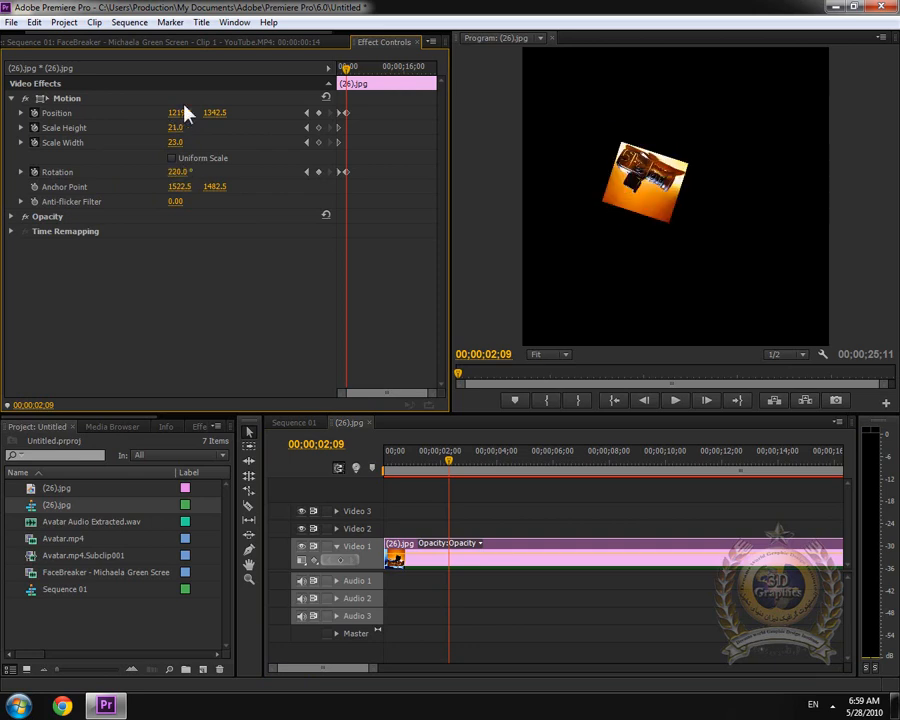
At 00;00;05;13, keyframe the image's Position at 2399.5, 2429.5 and its Rotation at one full turn (1x0.0°)
{"action": "left_click_drag", "start_coordinate": [452, 462], "coordinate": [536, 462]}
{"action": "left_click_drag", "start_coordinate": [180, 113], "coordinate": [217, 112]}
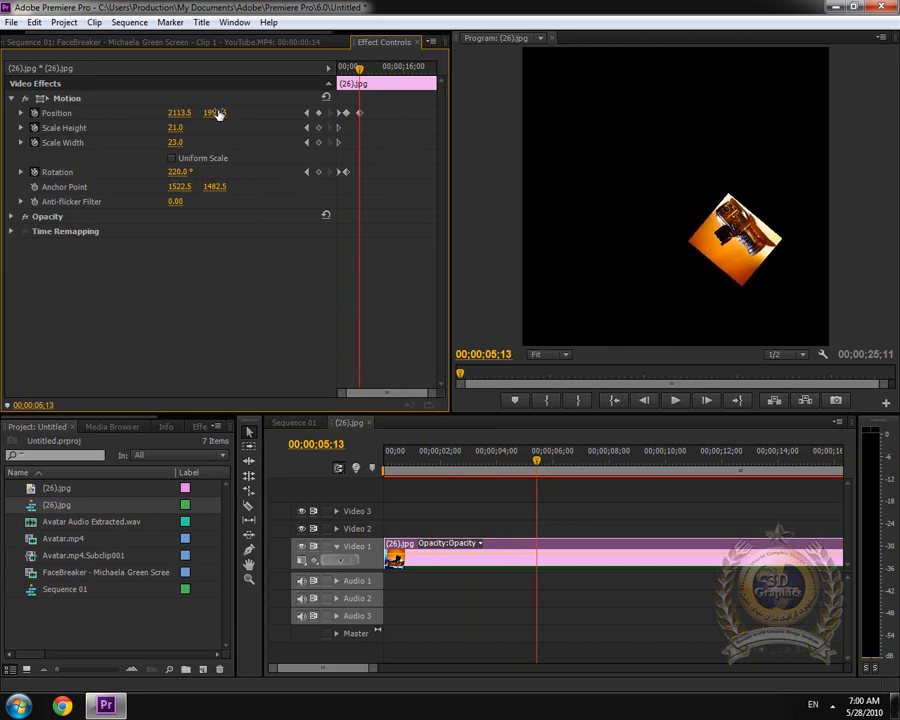
{"action": "left_click_drag", "start_coordinate": [178, 172], "coordinate": [215, 172]}
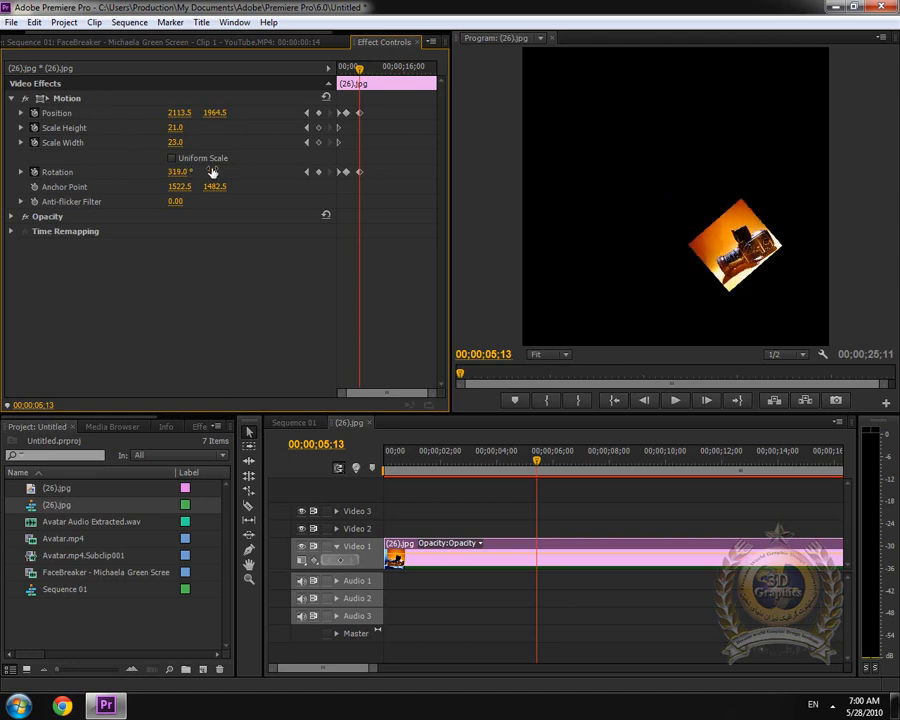
{"action": "left_click_drag", "start_coordinate": [179, 113], "coordinate": [203, 128]}
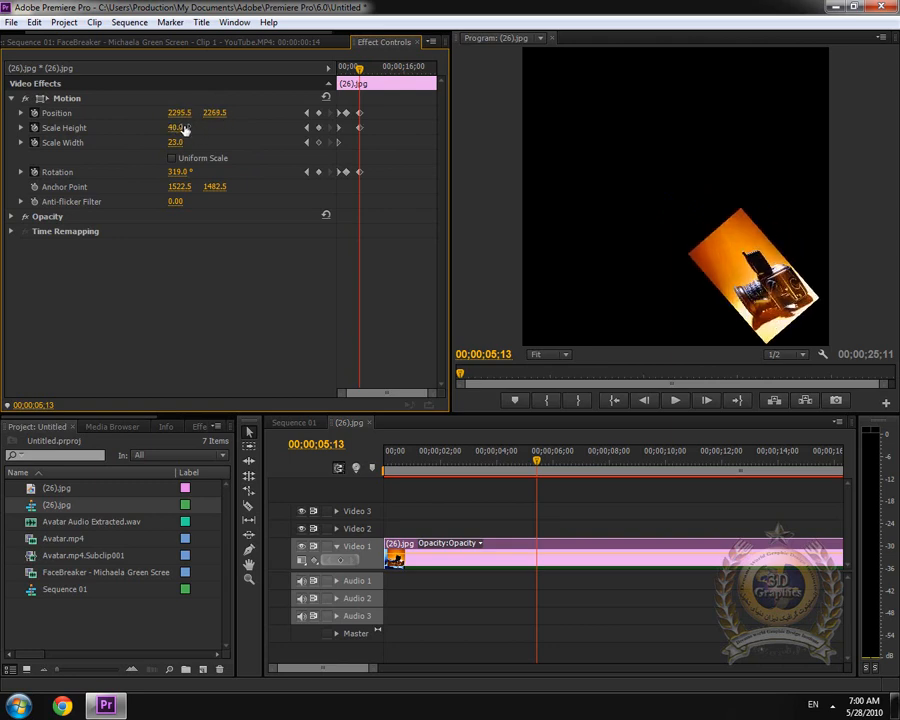
{"action": "key", "text": "ctrl+z"}
{"action": "left_click_drag", "start_coordinate": [181, 172], "coordinate": [220, 172]}
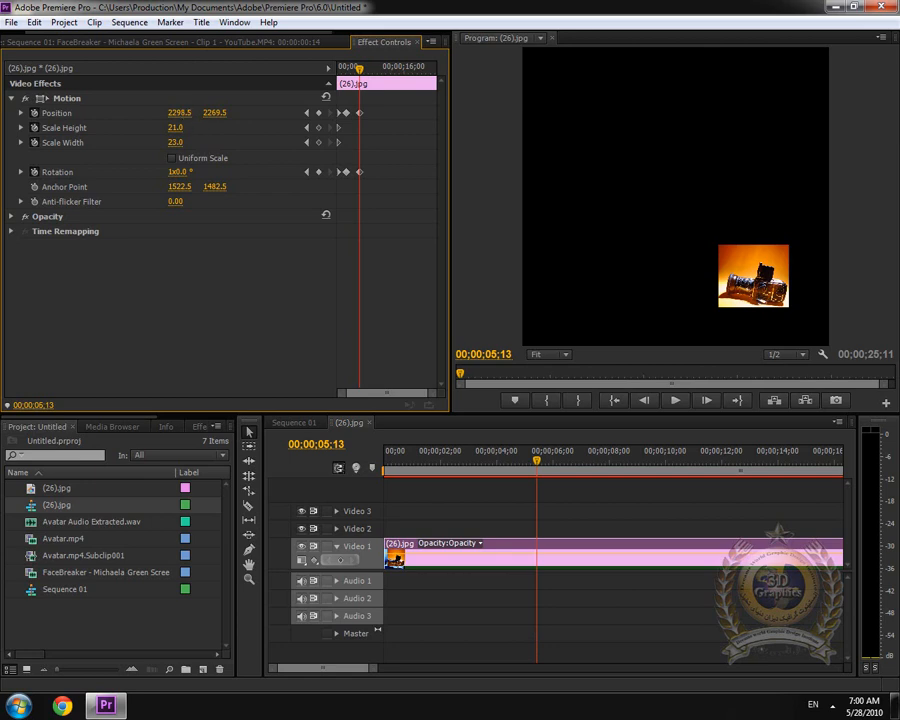
{"action": "left_click_drag", "start_coordinate": [182, 113], "coordinate": [283, 113]}
{"action": "left_click_drag", "start_coordinate": [215, 113], "coordinate": [252, 117]}
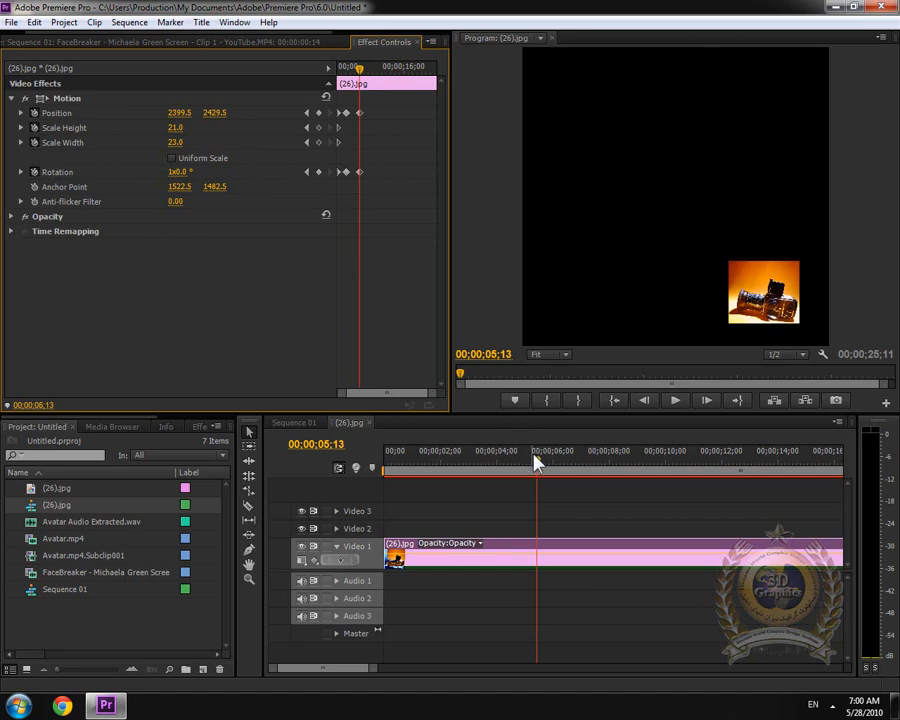
At 00;00;08;09, keyframe the image's Position at 1905.5, 1743.5
{"action": "left_click_drag", "start_coordinate": [536, 462], "coordinate": [617, 466]}
{"action": "left_click_drag", "start_coordinate": [183, 118], "coordinate": [85, 118]}
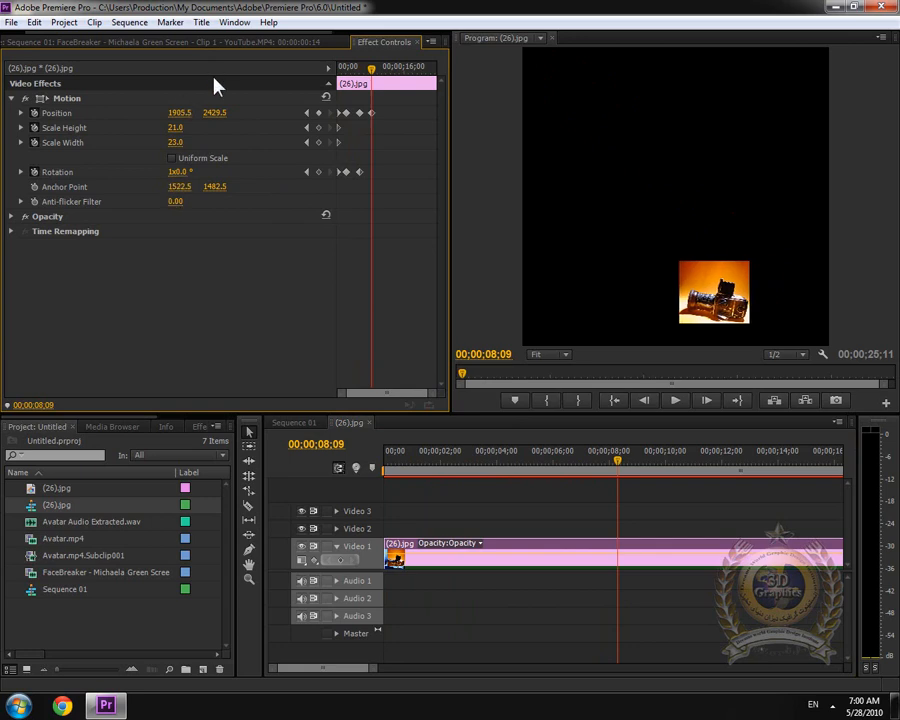
{"action": "left_click_drag", "start_coordinate": [214, 112], "coordinate": [92, 112]}
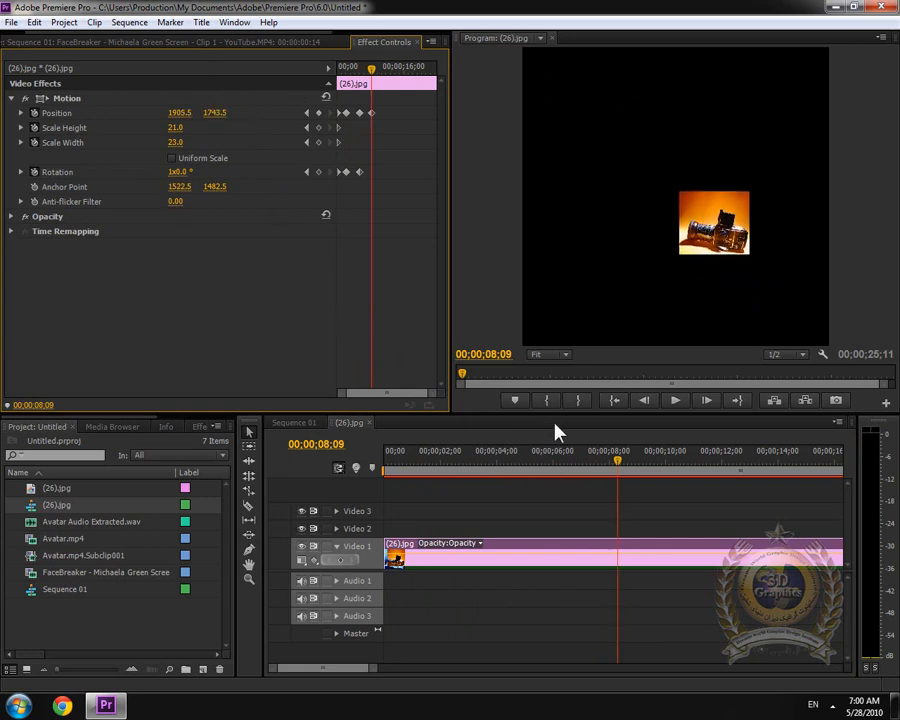
At 00;00;10;20, keyframe the image's Position at 1495.5, 1554.5
{"action": "left_click_drag", "start_coordinate": [617, 461], "coordinate": [685, 466]}
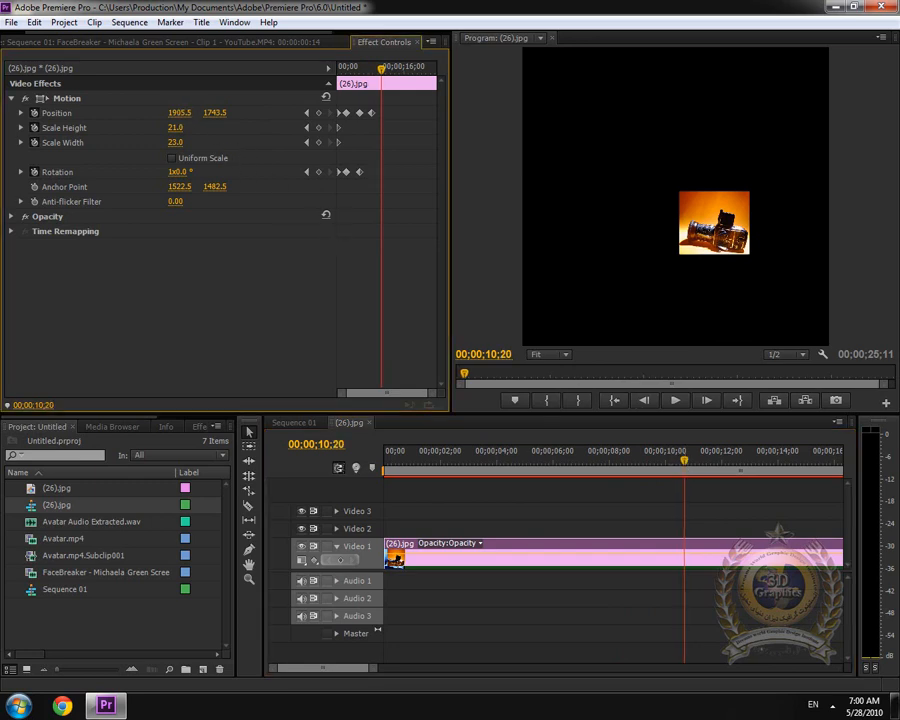
{"action": "left_click_drag", "start_coordinate": [179, 112], "coordinate": [81, 112]}
{"action": "left_click_drag", "start_coordinate": [214, 112], "coordinate": [112, 112]}
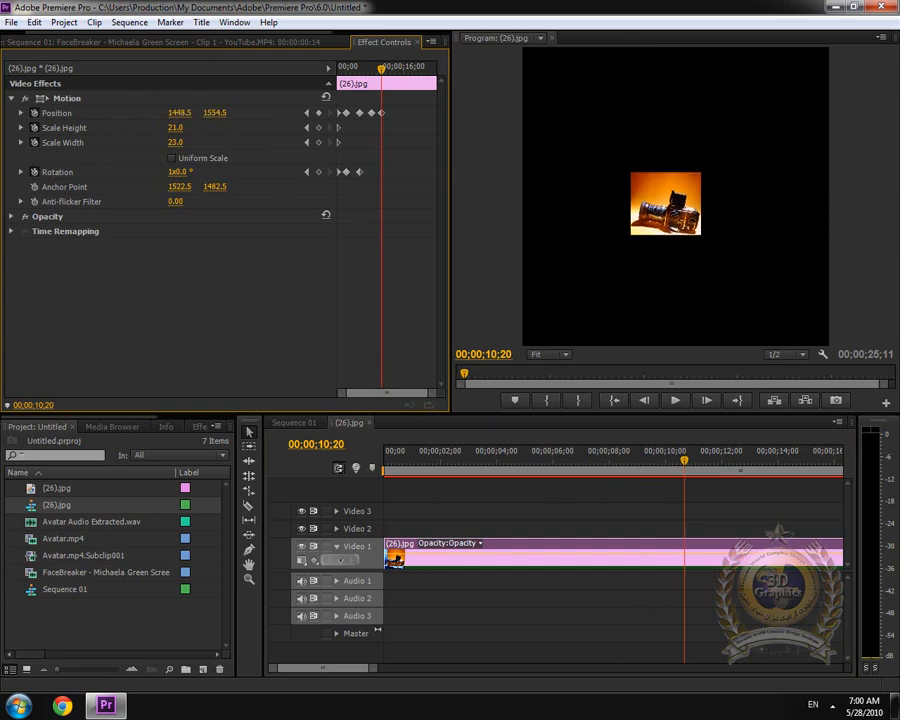
{"action": "left_click_drag", "start_coordinate": [179, 112], "coordinate": [226, 112]}
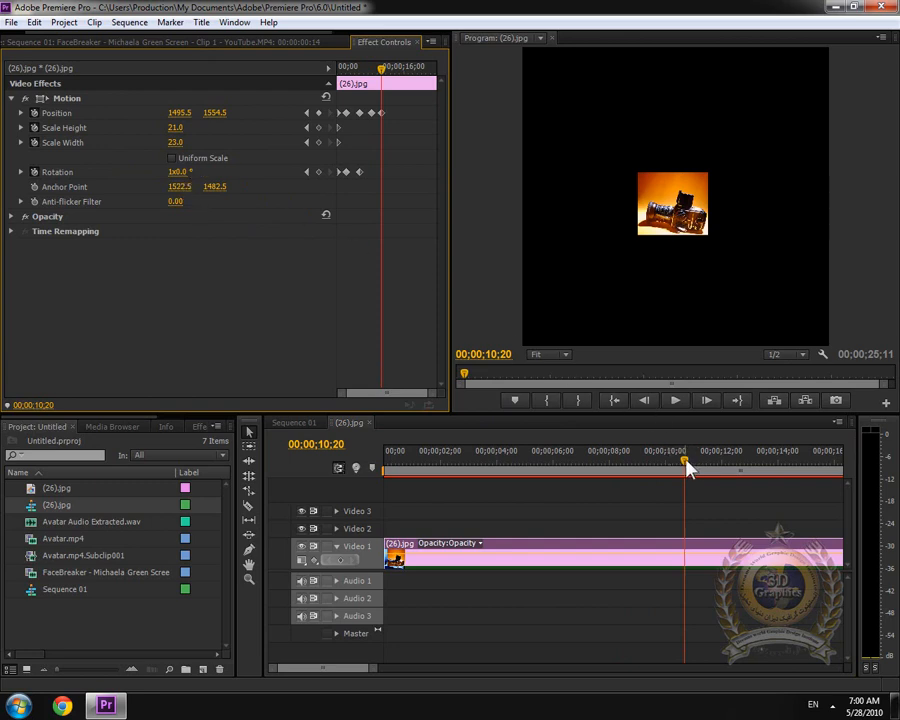
At 00;00;07;10, keyframe the image's Scale Height at 41 and Scale Width at 53
{"action": "left_click_drag", "start_coordinate": [686, 467], "coordinate": [594, 472]}
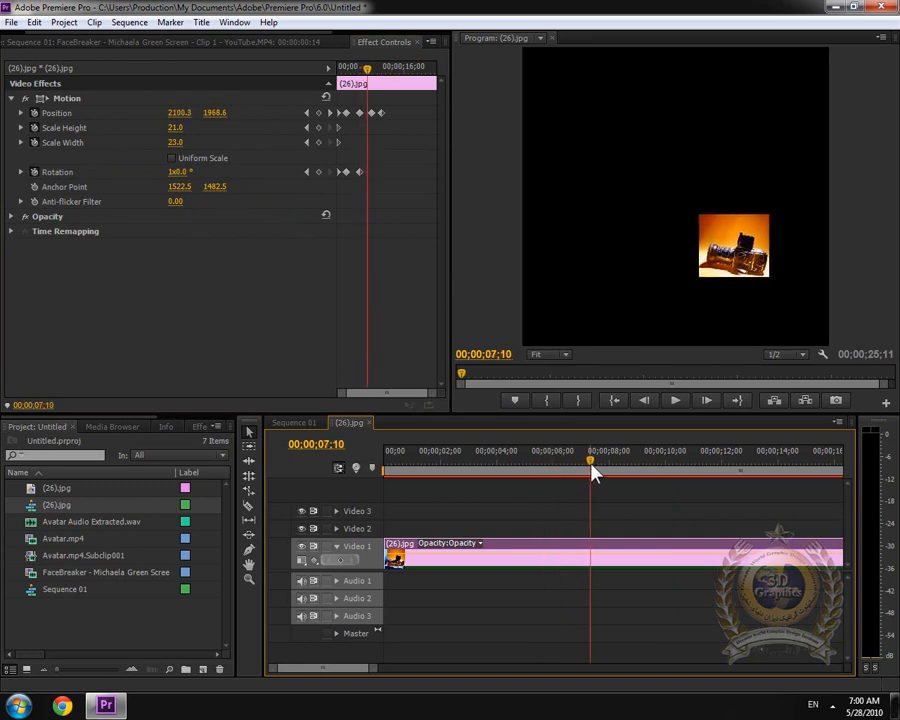
{"action": "mouse_move", "coordinate": [176, 131]}
{"action": "left_mouse_down"}
{"action": "mouse_move", "coordinate": [192, 131]}
{"action": "mouse_move", "coordinate": [176, 131]}
{"action": "mouse_move", "coordinate": [185, 144]}
{"action": "left_mouse_up"}
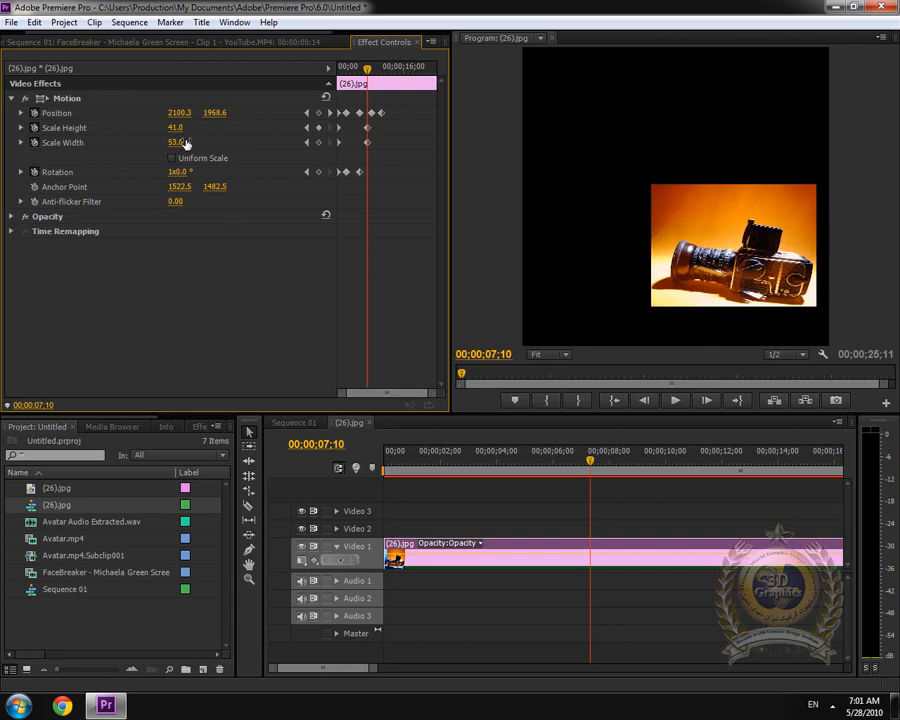
At 00;00;11;16, keyframe the image's Scale Height at 68, Scale Width at 74 and Position at 1537.5, 1554.5
{"action": "left_click_drag", "start_coordinate": [590, 462], "coordinate": [708, 470]}
{"action": "left_click", "coordinate": [176, 142]}
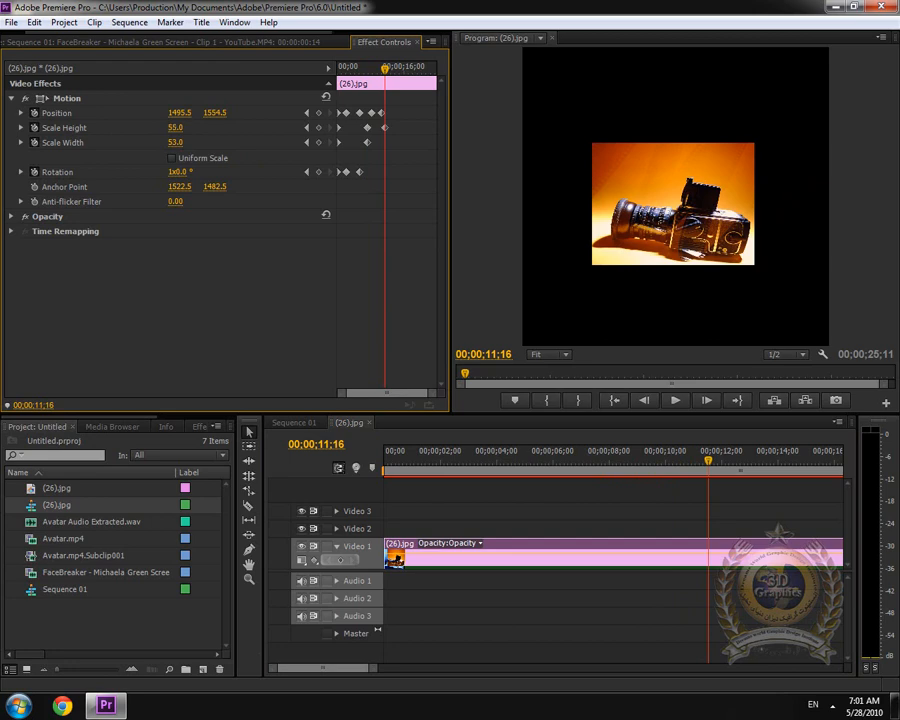
{"action": "left_click_drag", "start_coordinate": [176, 128], "coordinate": [205, 113]}
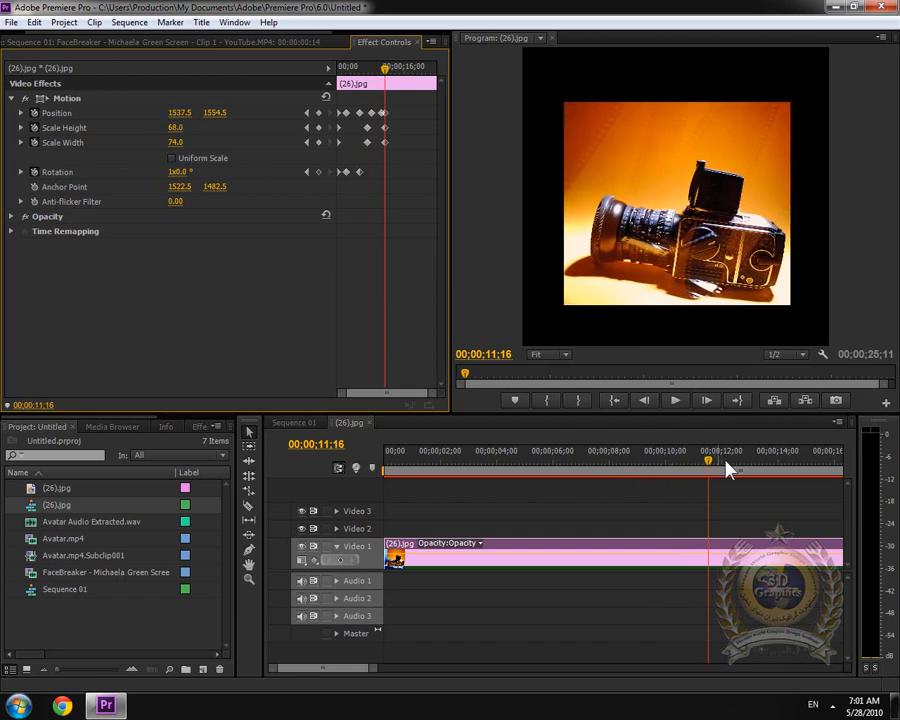
At 00;00;13;21, keyframe the image's Scale Height at 100, Scale Width at 104 and Position at 1537.5, 1480.5
{"action": "left_click_drag", "start_coordinate": [727, 470], "coordinate": [769, 466]}
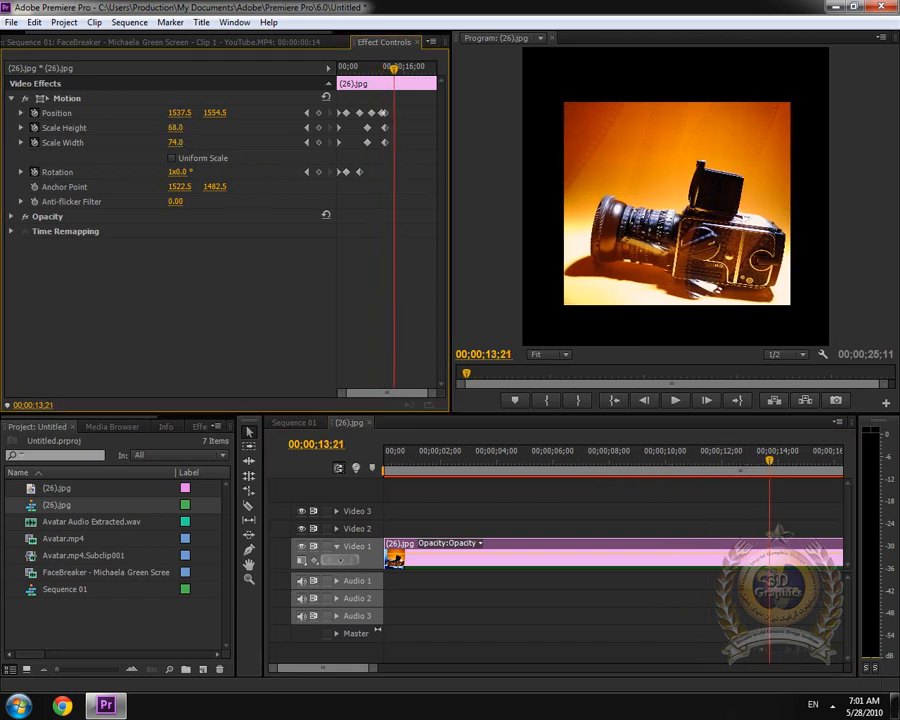
{"action": "mouse_move", "coordinate": [175, 128]}
{"action": "left_mouse_down"}
{"action": "mouse_move", "coordinate": [187, 128]}
{"action": "mouse_move", "coordinate": [171, 143]}
{"action": "mouse_move", "coordinate": [188, 143]}
{"action": "left_mouse_up"}
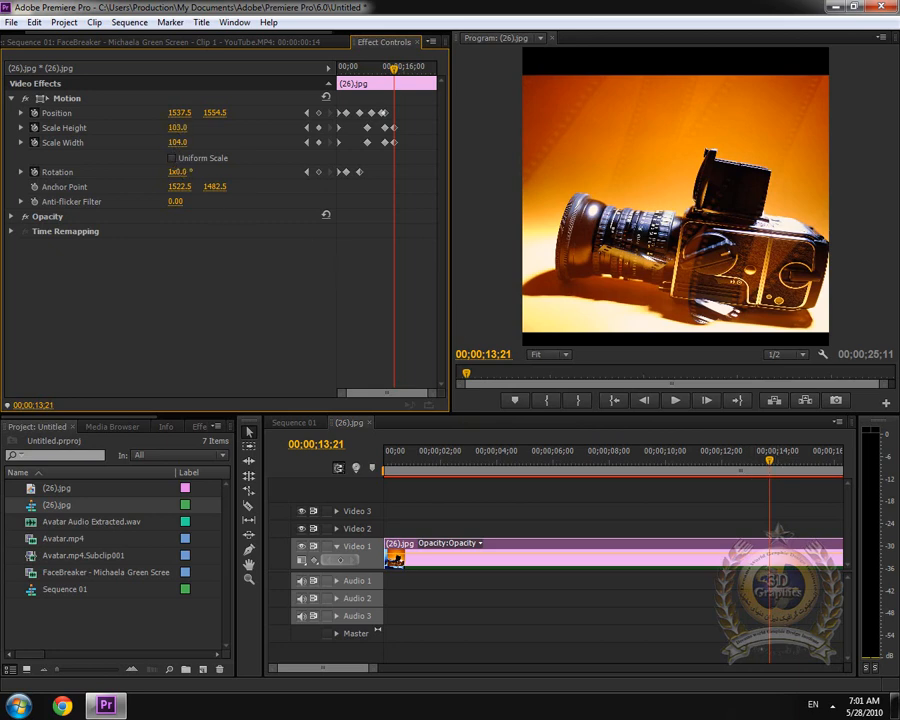
{"action": "left_click_drag", "start_coordinate": [177, 128], "coordinate": [210, 113]}
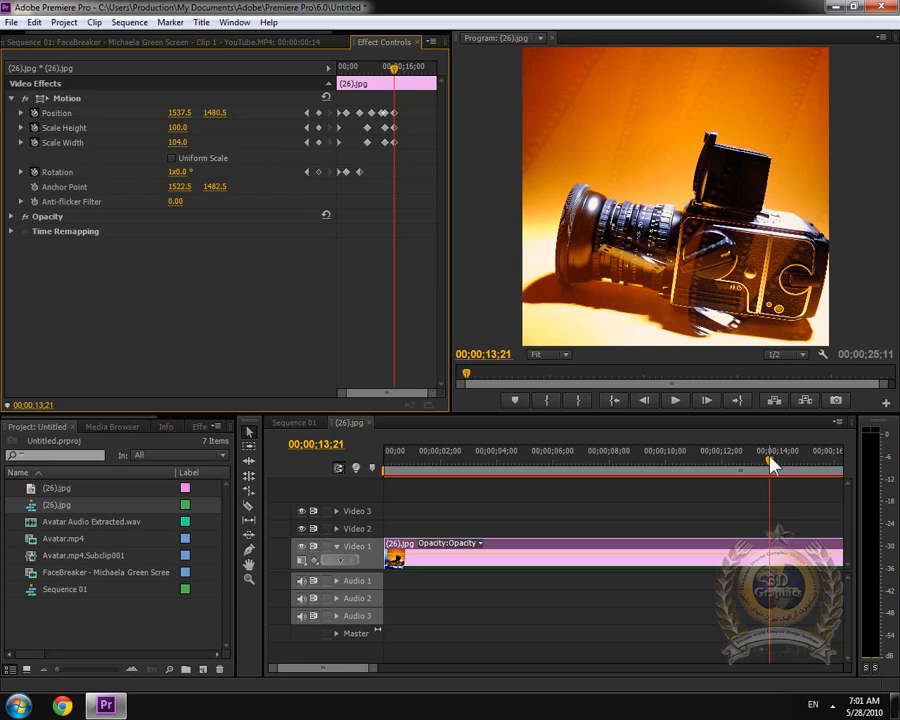
Duplicate the animated (26).jpg clip twice and place the copies at the sequence start on Video 2 and Video 3
{"action": "key", "text": "minus"}
{"action": "key", "text": "minus"}
{"action": "key", "text": "minus"}
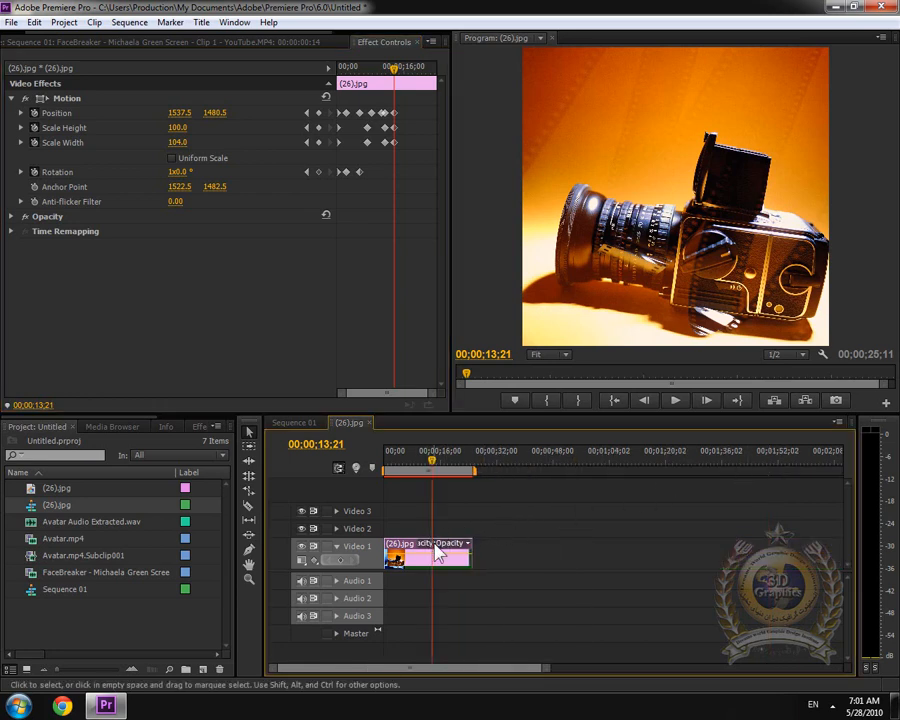
{"action": "left_click", "coordinate": [436, 547]}
{"action": "left_click", "coordinate": [405, 547]}
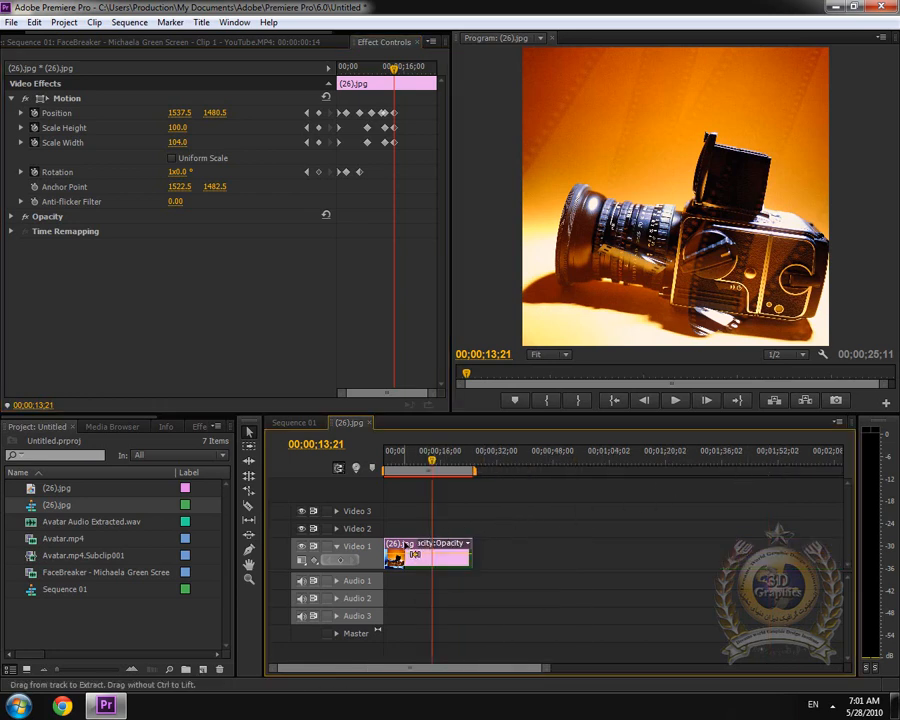
{"action": "left_click_drag", "start_coordinate": [433, 462], "coordinate": [526, 468]}
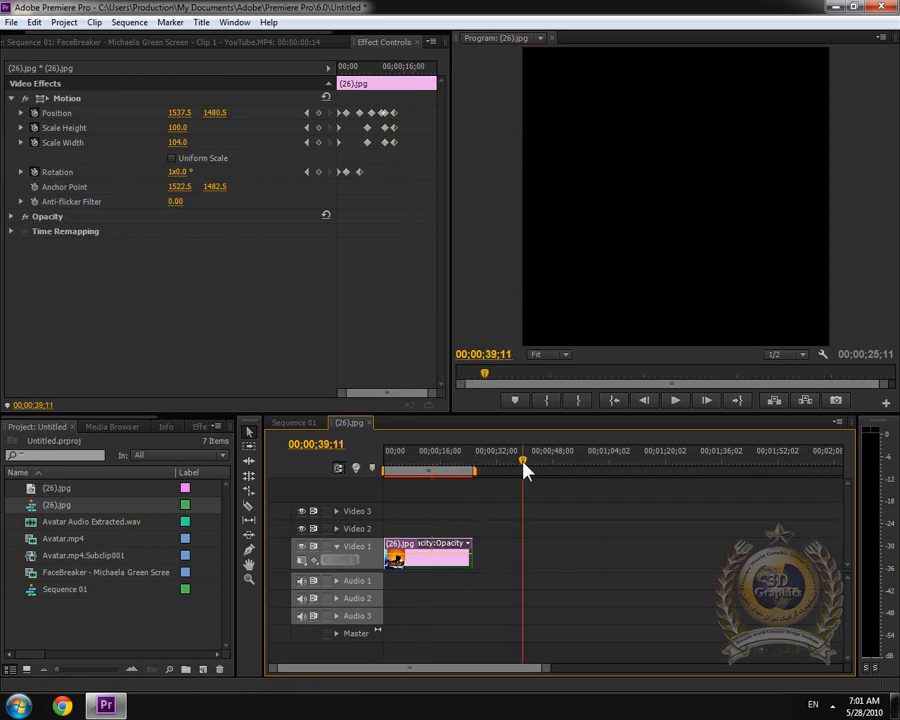
{"action": "key", "text": "ctrl+v"}
{"action": "left_click_drag", "start_coordinate": [527, 553], "coordinate": [410, 531]}
{"action": "key", "text": "ctrl+v"}
{"action": "left_click_drag", "start_coordinate": [643, 577], "coordinate": [416, 511]}
Add two more copies of the animated clip at the sequence start, one on a new Video 4 and one on a new Video 5 track
{"action": "left_click_drag", "start_coordinate": [516, 466], "coordinate": [527, 465]}
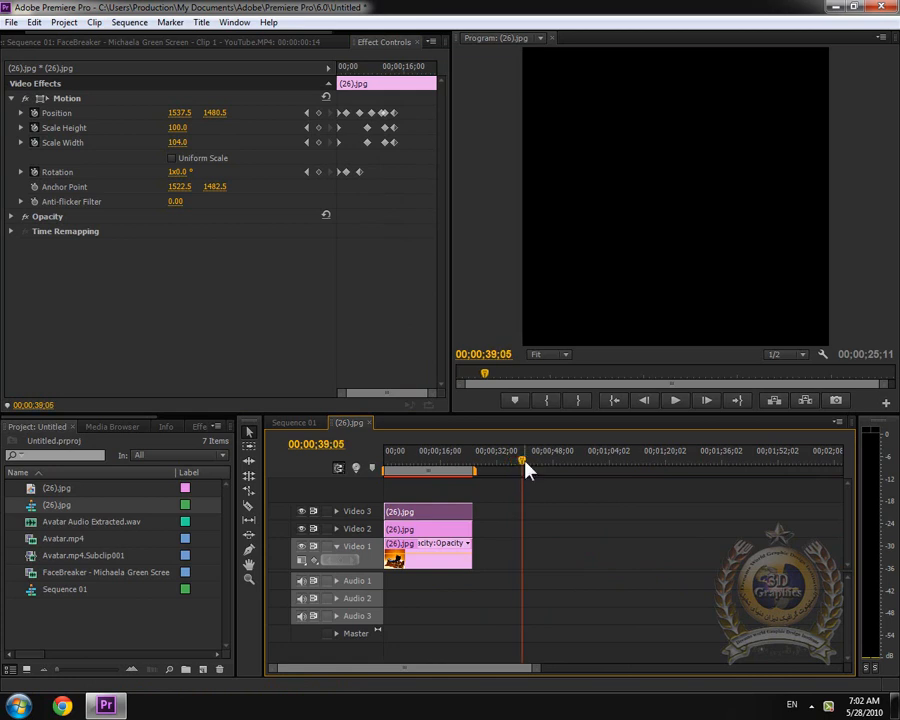
{"action": "key", "text": "ctrl+v"}
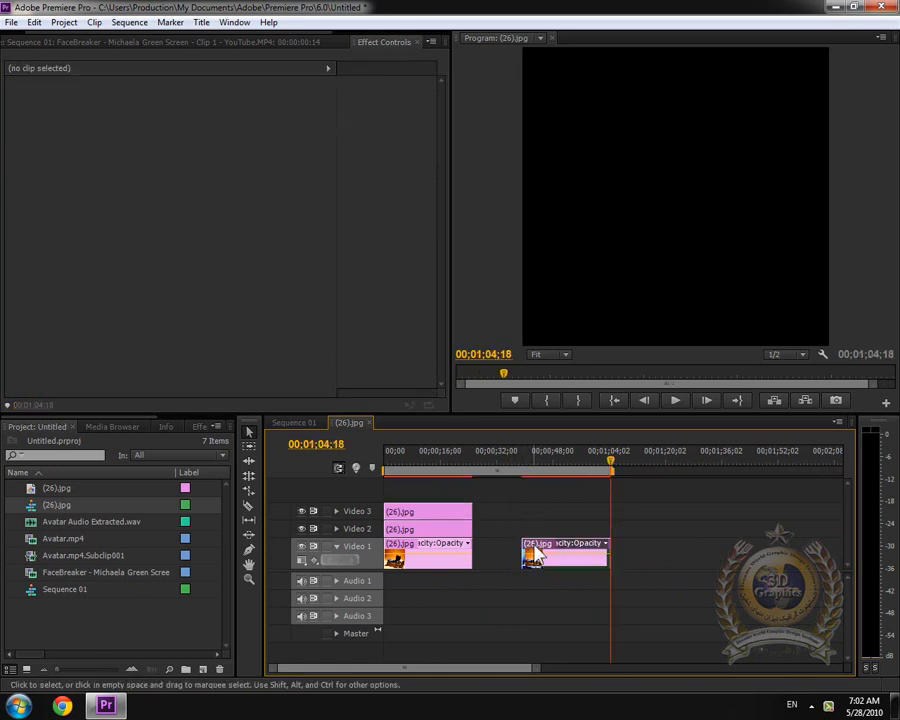
{"action": "left_click_drag", "start_coordinate": [532, 548], "coordinate": [384, 488]}
{"action": "left_click_drag", "start_coordinate": [390, 493], "coordinate": [391, 494]}
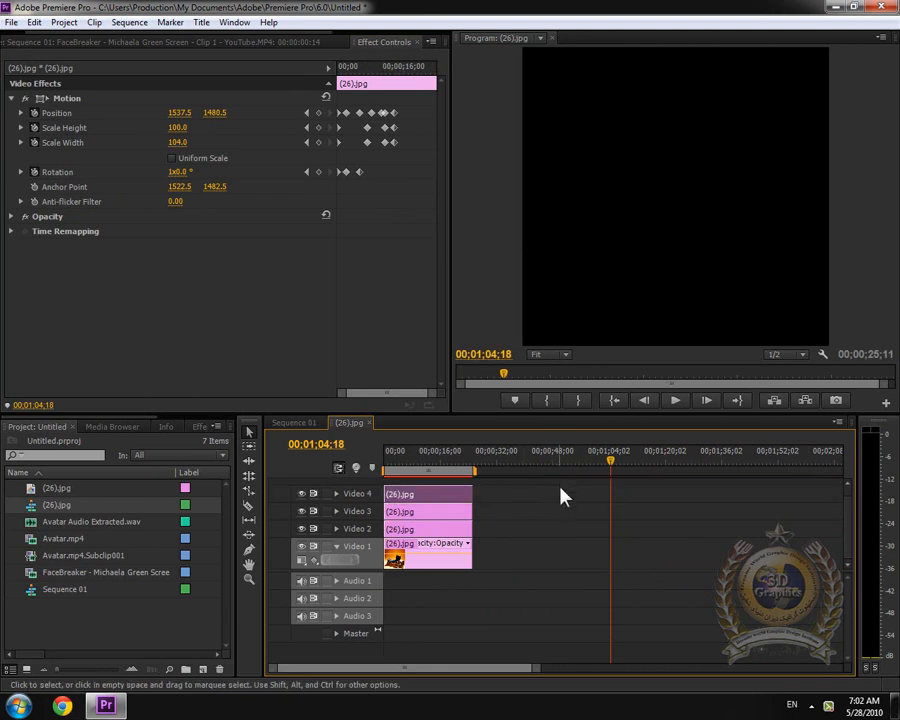
{"action": "key", "text": "ctrl+v"}
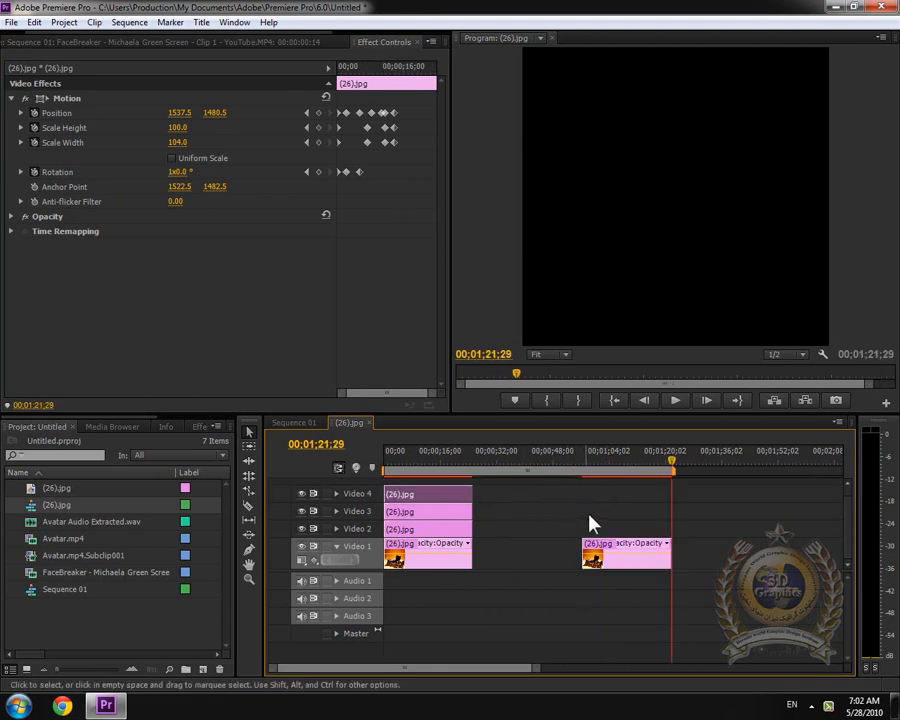
{"action": "left_click_drag", "start_coordinate": [847, 576], "coordinate": [847, 606]}
{"action": "left_click_drag", "start_coordinate": [596, 580], "coordinate": [348, 462]}
{"action": "left_click", "coordinate": [418, 466]}
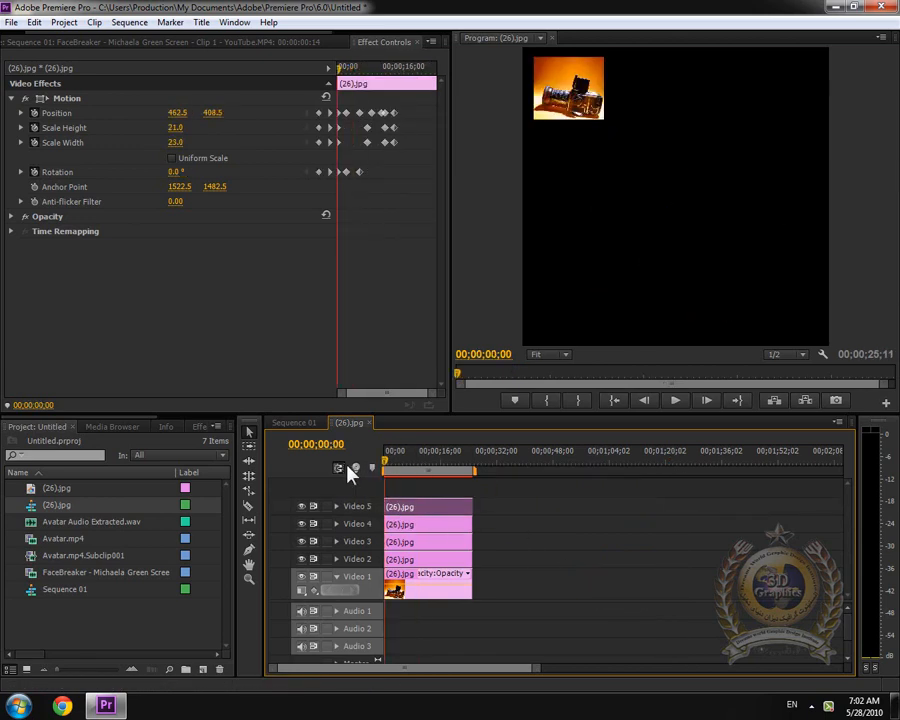
Offset the Video 2 clip to start about 4 frames in and the Video 3 clip about 9 frames in
{"action": "key", "text": "="}
{"action": "key", "text": "="}
{"action": "key", "text": "="}
{"action": "key", "text": "="}
{"action": "key", "text": "="}
{"action": "key", "text": "="}
{"action": "key", "text": "="}
{"action": "left_click_drag", "start_coordinate": [433, 489], "coordinate": [492, 568]}
{"action": "left_click_drag", "start_coordinate": [432, 563], "coordinate": [506, 540]}
{"action": "left_click_drag", "start_coordinate": [480, 487], "coordinate": [637, 540]}
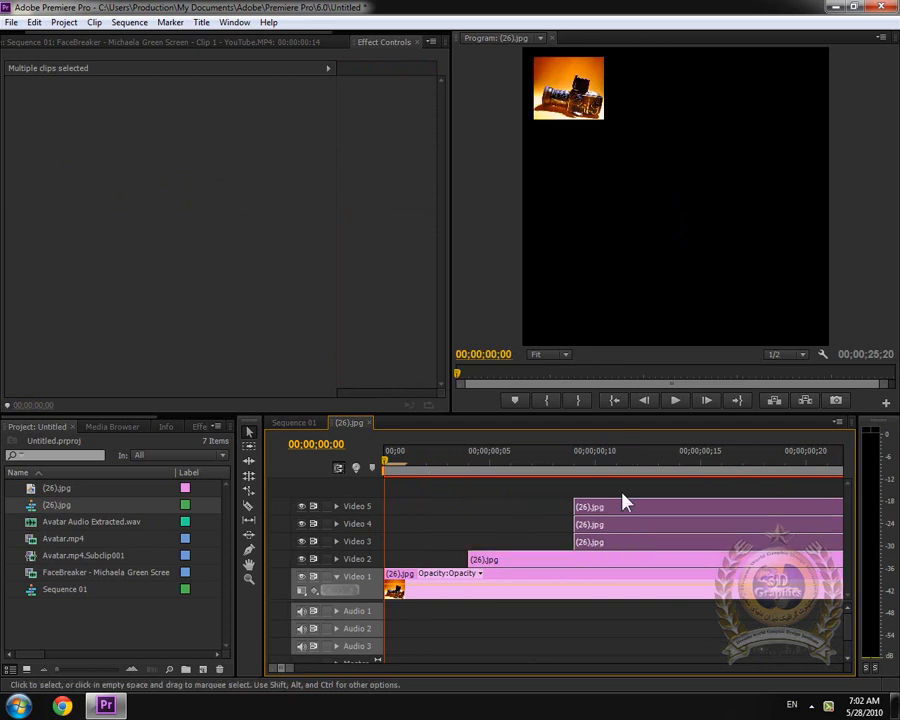
Shift the Video 4 clip to start about 14 frames in and the Video 5 clip about 20 frames in
{"action": "left_click_drag", "start_coordinate": [620, 489], "coordinate": [838, 512]}
{"action": "key", "text": "minus"}
{"action": "key", "text": "minus"}
{"action": "key", "text": "minus"}
{"action": "key", "text": "minus"}
{"action": "key", "text": "minus"}
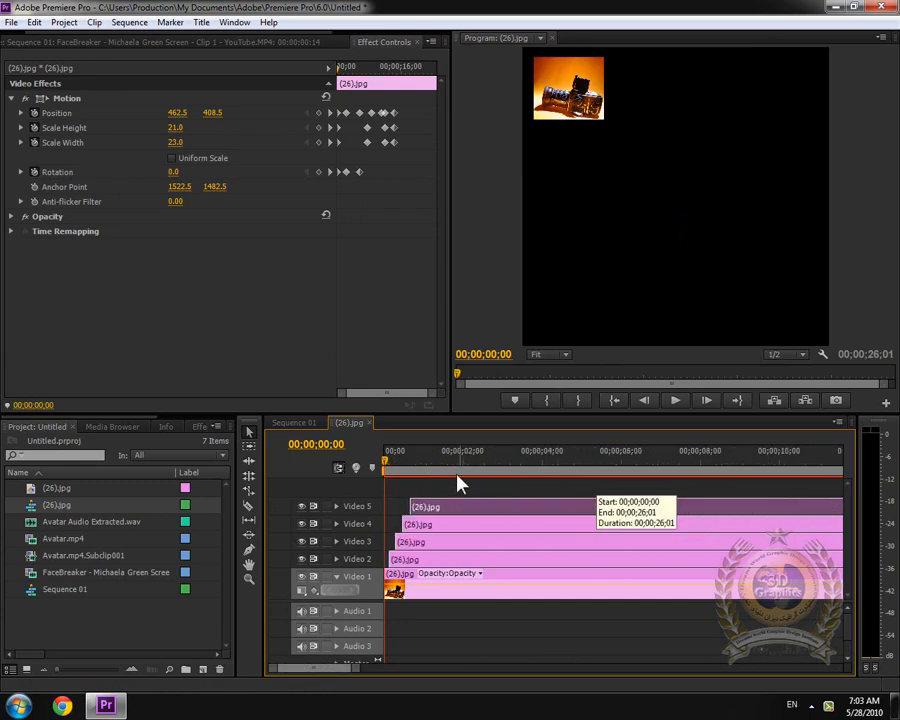
Play back the sequence and scrub through its opening seconds to check the staggered echo trail of the image
{"action": "left_click", "coordinate": [676, 401]}
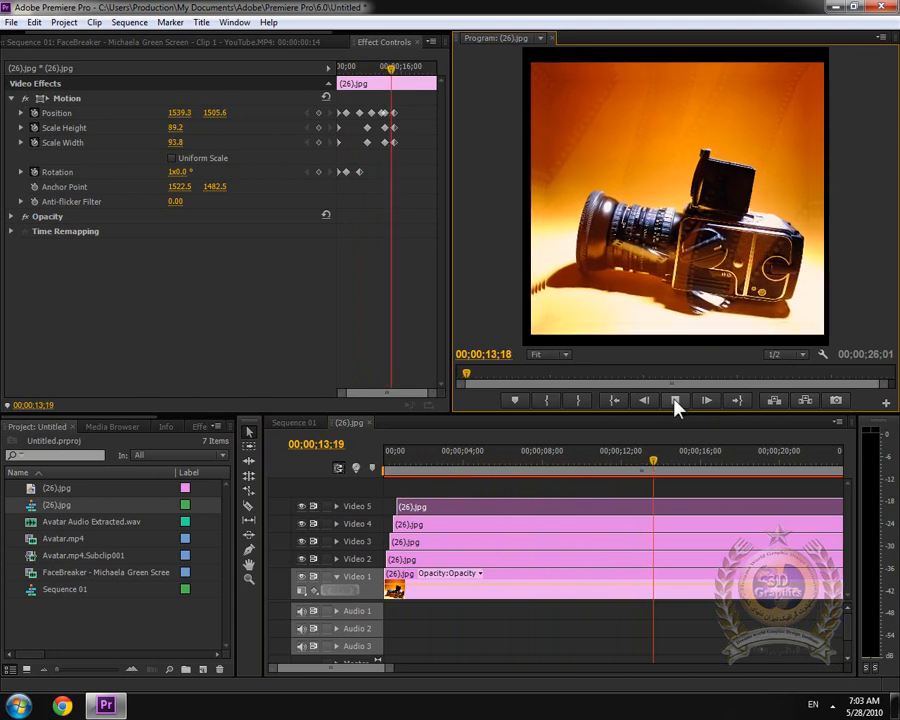
{"action": "left_click", "coordinate": [675, 401]}
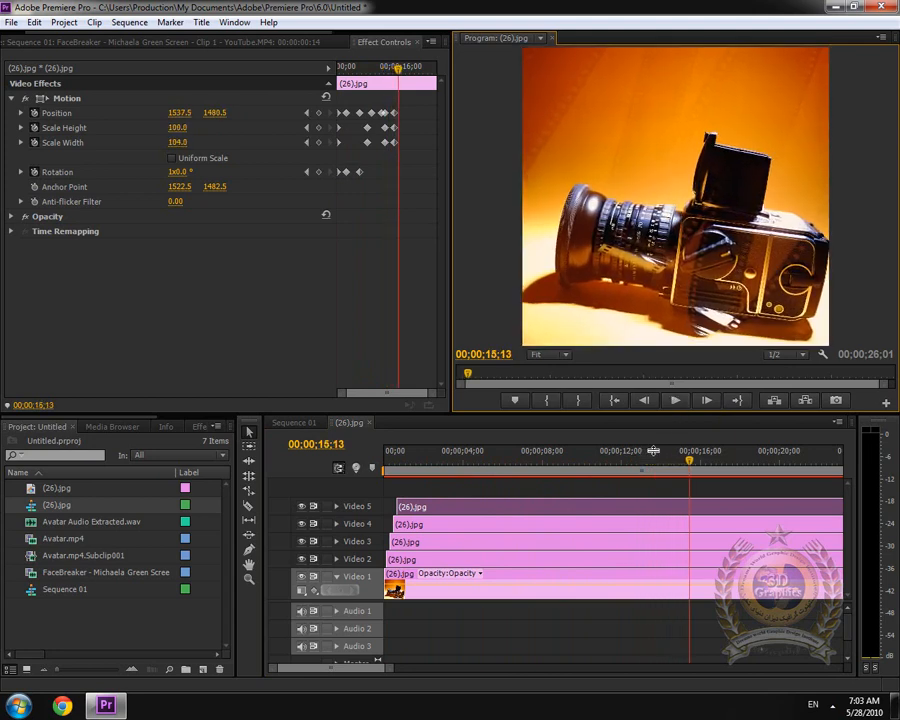
{"action": "left_click_drag", "start_coordinate": [375, 478], "coordinate": [421, 472]}
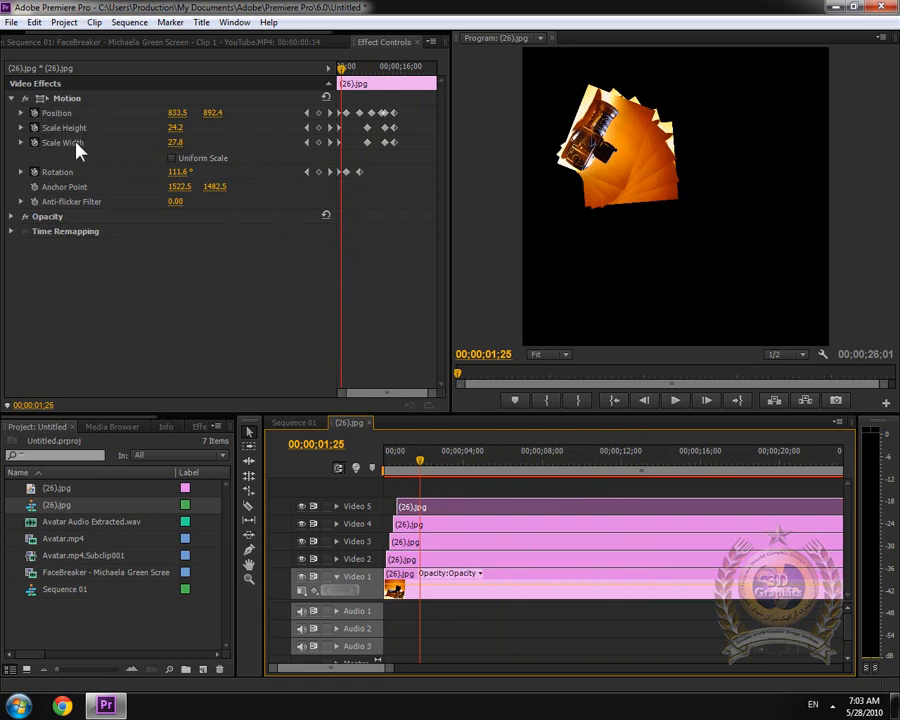
{"action": "left_click_drag", "start_coordinate": [430, 468], "coordinate": [495, 468]}
Quit the program without saving the changes to the project
{"action": "key", "text": "ctrl+q"}
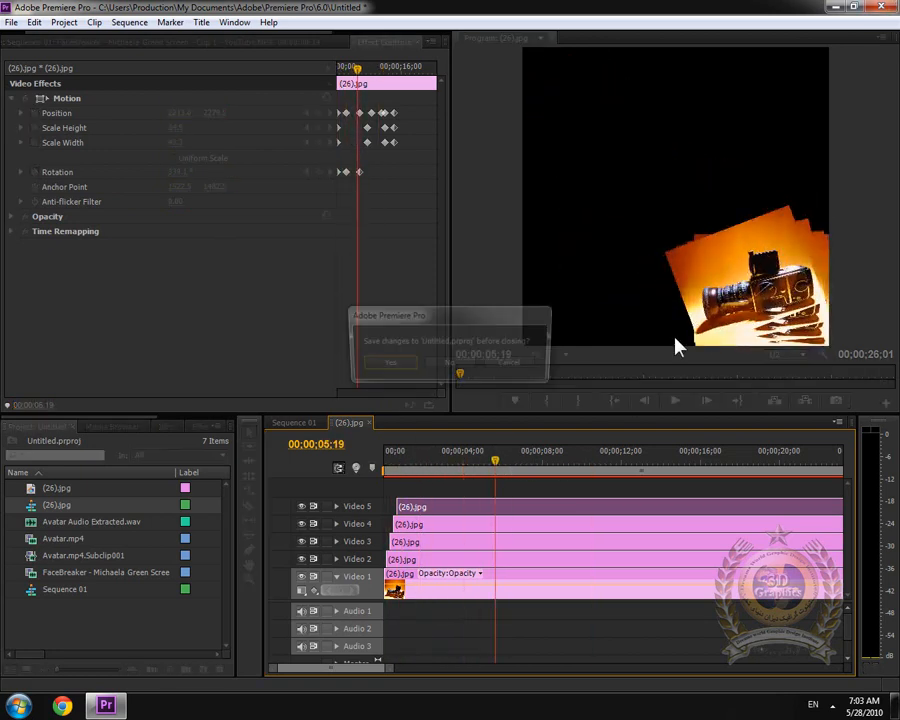
{"action": "left_click", "coordinate": [446, 366]}
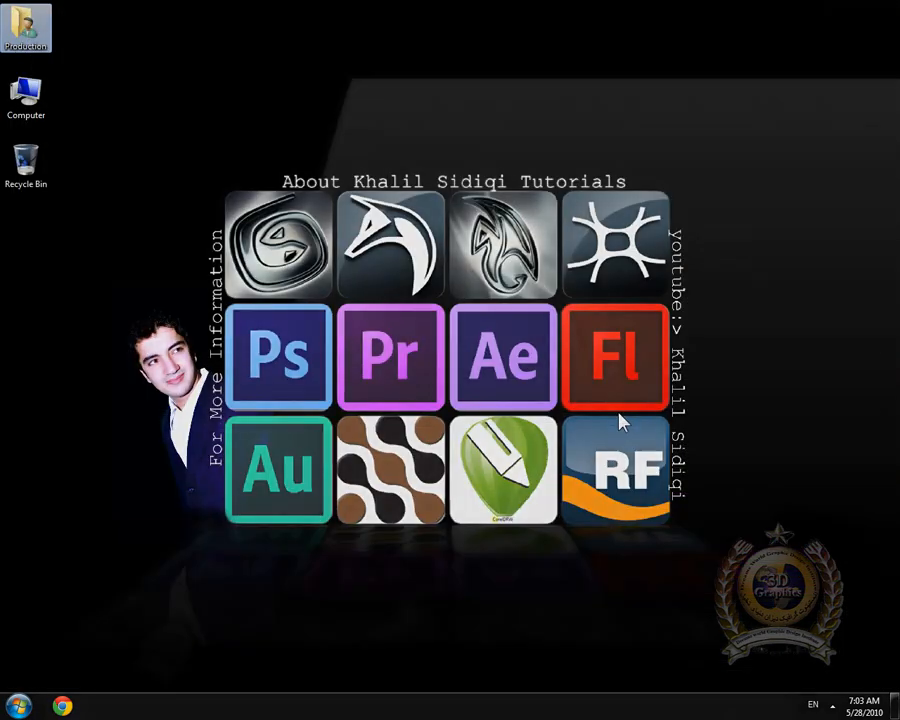